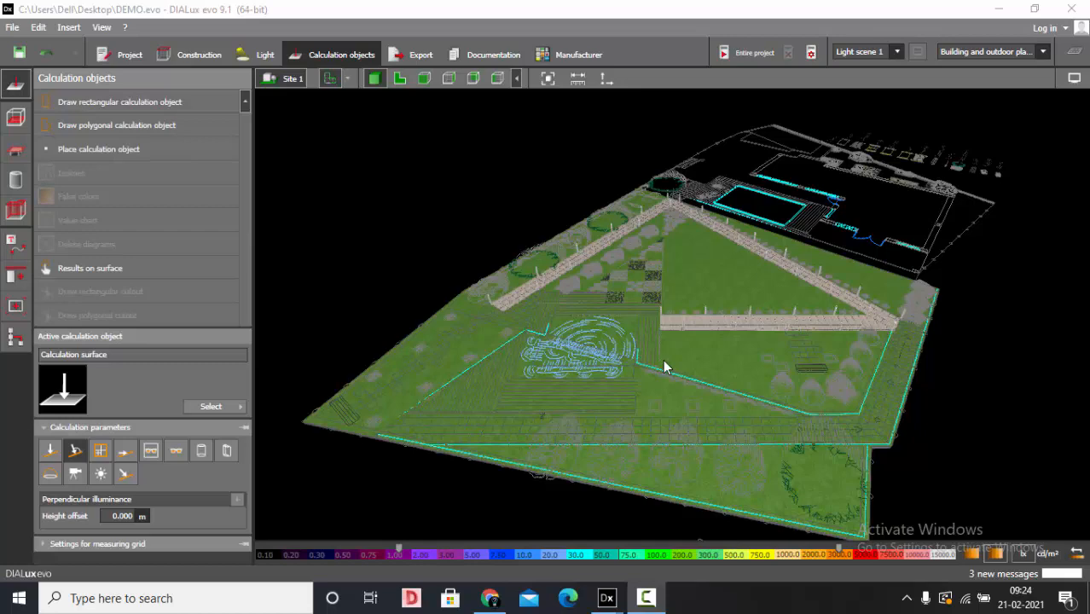
Examine the garden site in 3D from several angles, including the paved pathway and the bollards along it
scroll(662, 359, up, 5)
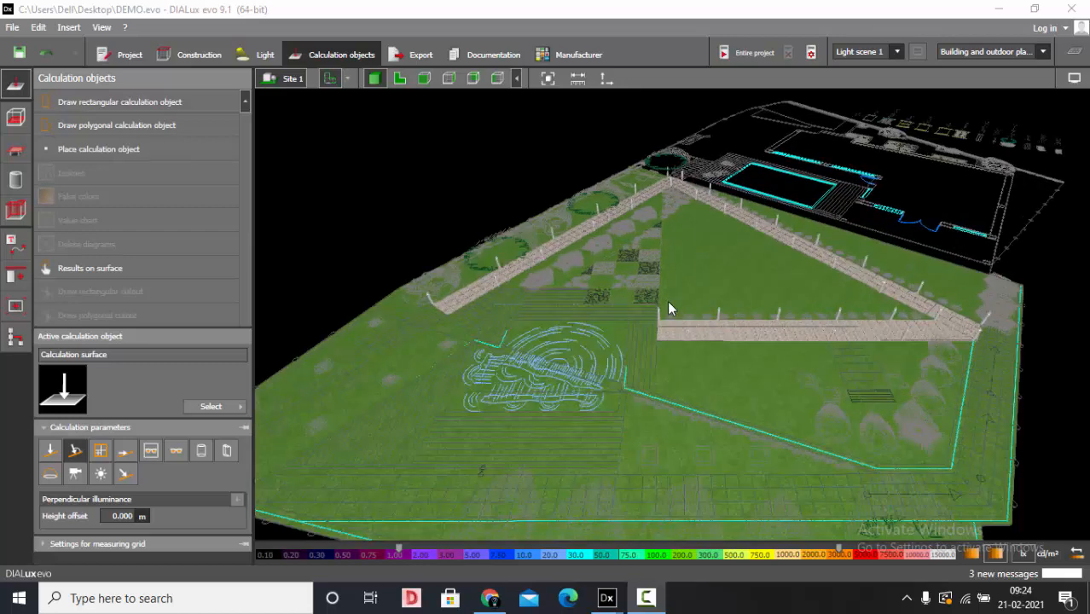
scroll(635, 321, down, 2)
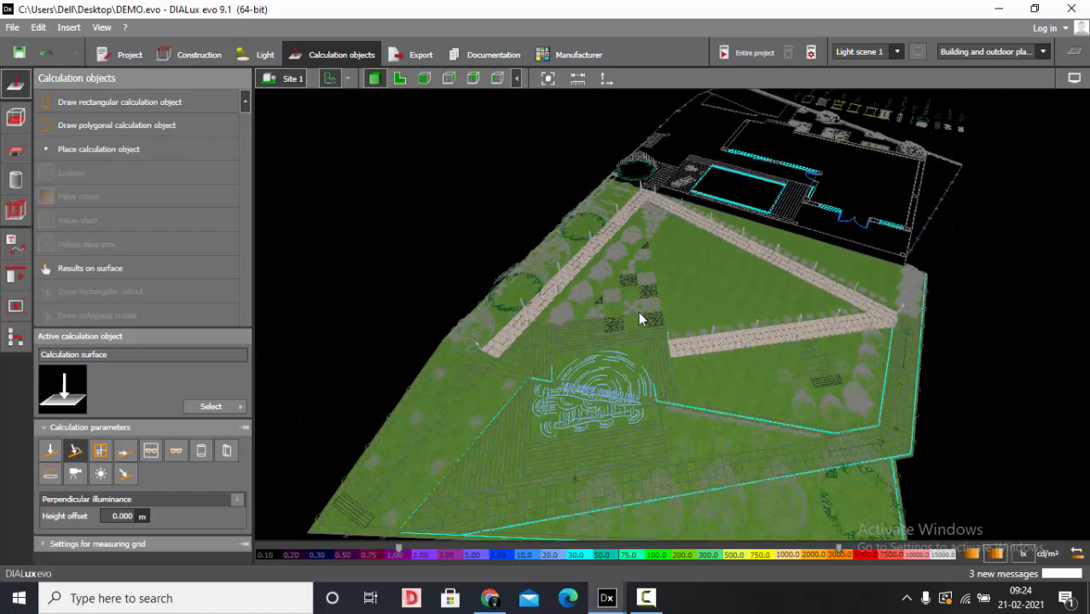
mouse_move(639, 319)
middle_down()
mouse_move(652, 326)
mouse_move(629, 327)
middle_up()
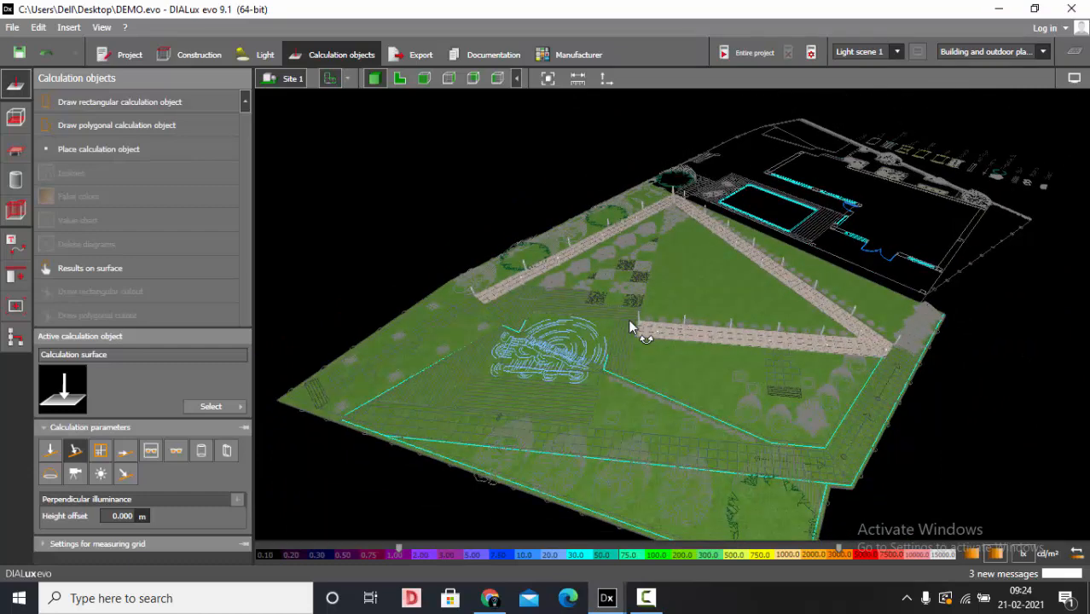
scroll(530, 226, up, 4)
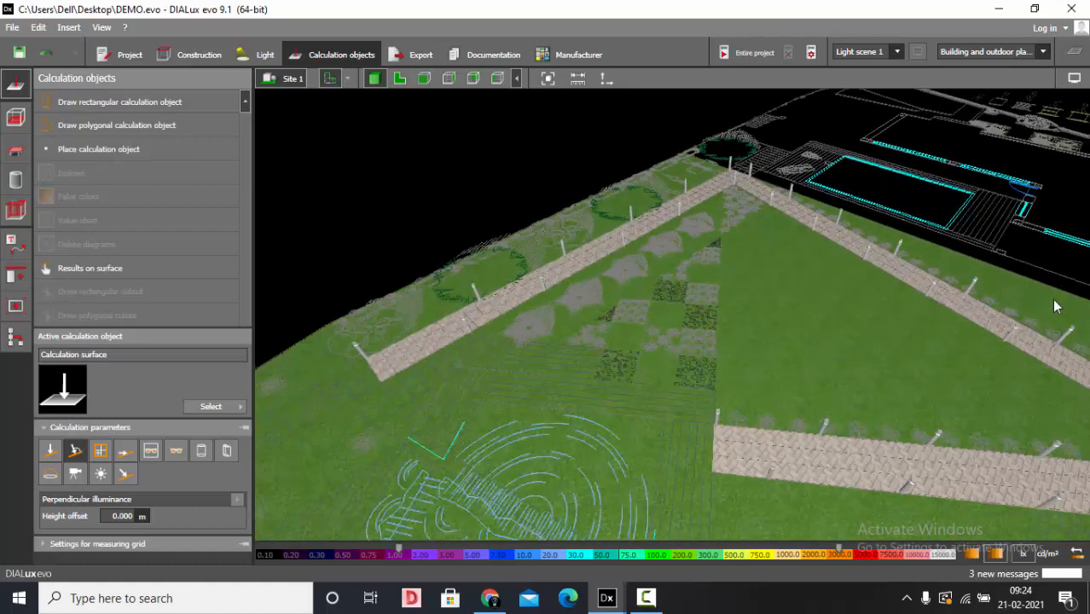
scroll(732, 299, down, 2)
scroll(481, 231, down, 2)
right_drag(489, 250, 532, 250)
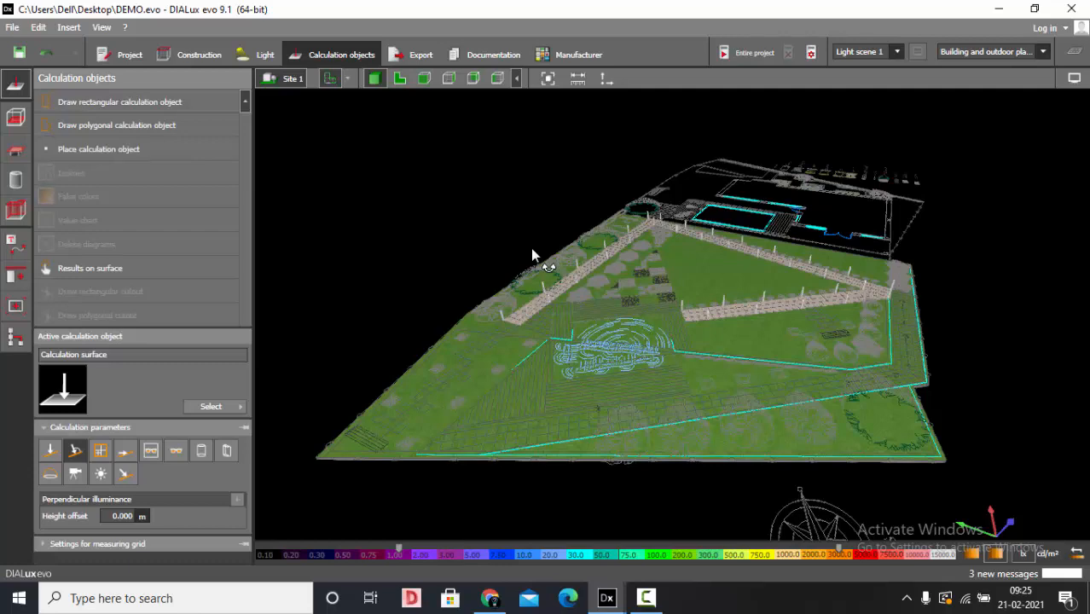
scroll(532, 253, up, 6)
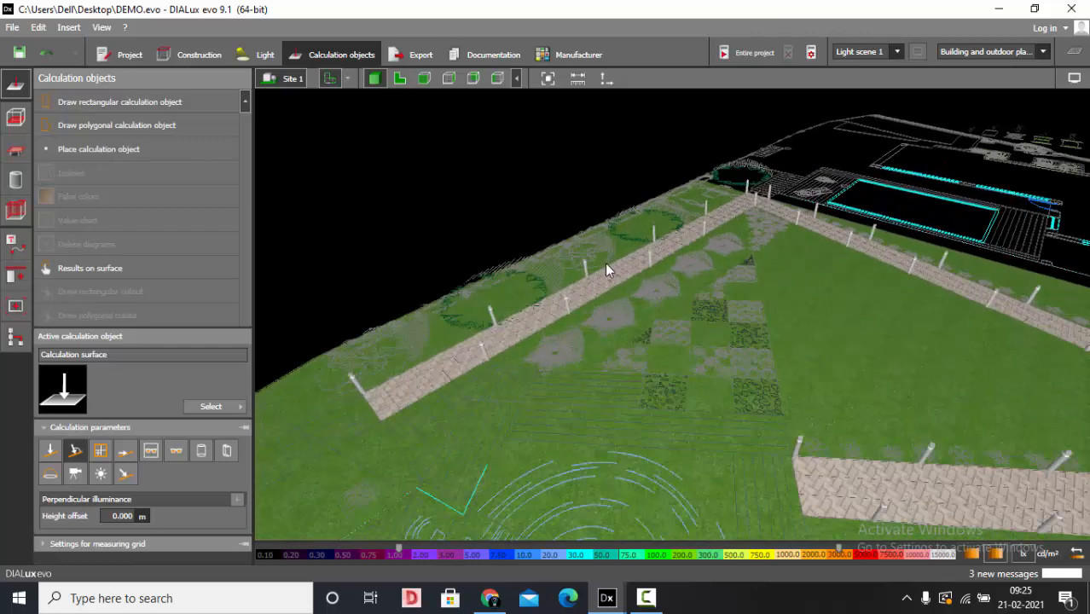
scroll(694, 193, down, 1)
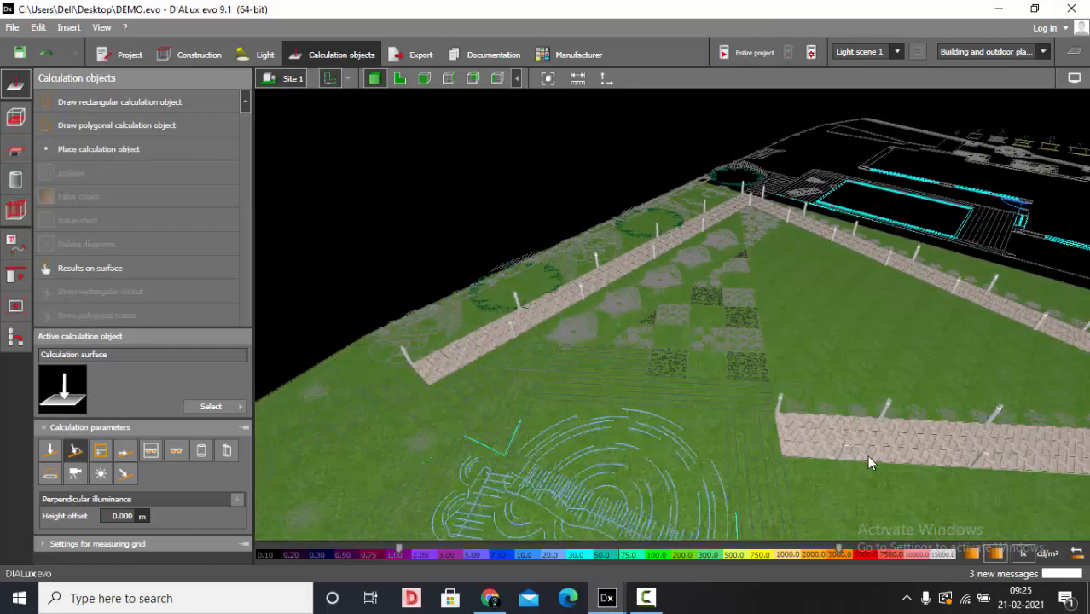
Inspect the paved pathway's extrusion volume among the furniture and objects, then clear the selection
click(195, 55)
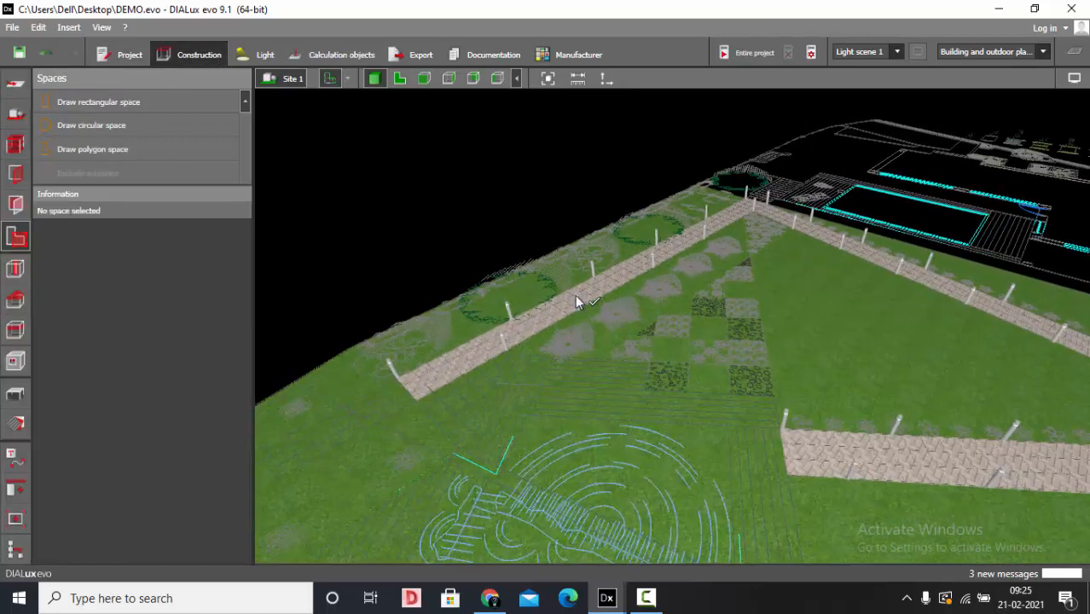
click(15, 394)
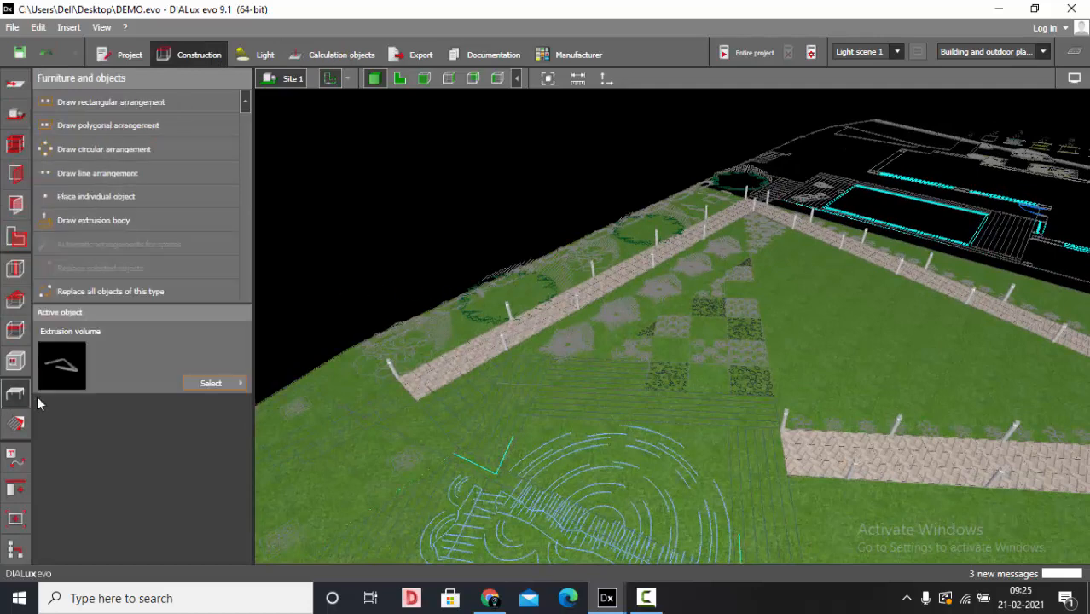
click(534, 336)
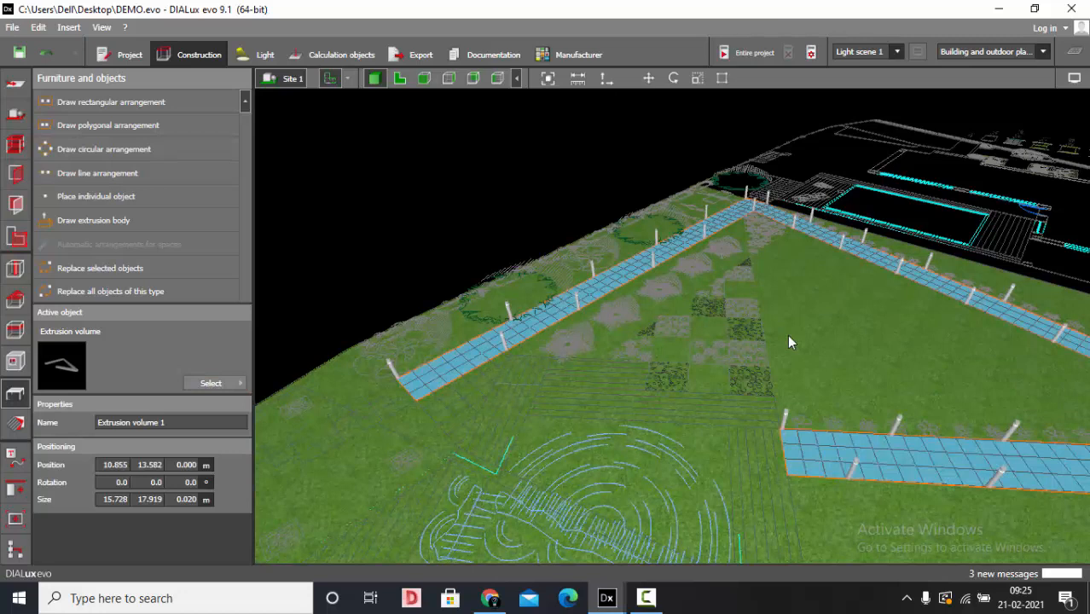
click(375, 162)
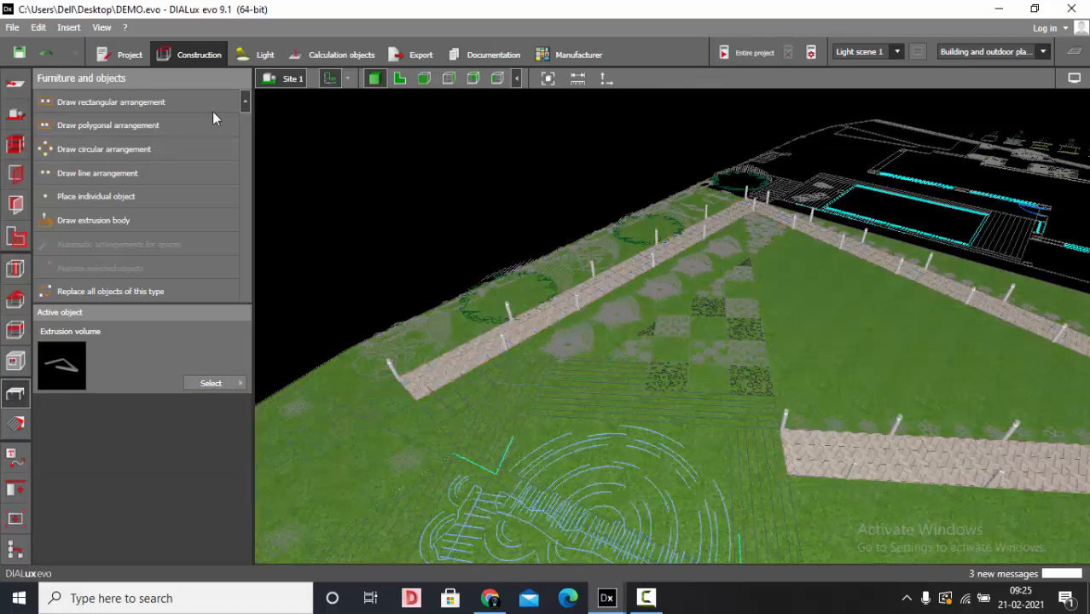
Inspect the iWay round bollard arrangement along the pathway's outer edge among the luminaires, then clear the selection
click(260, 55)
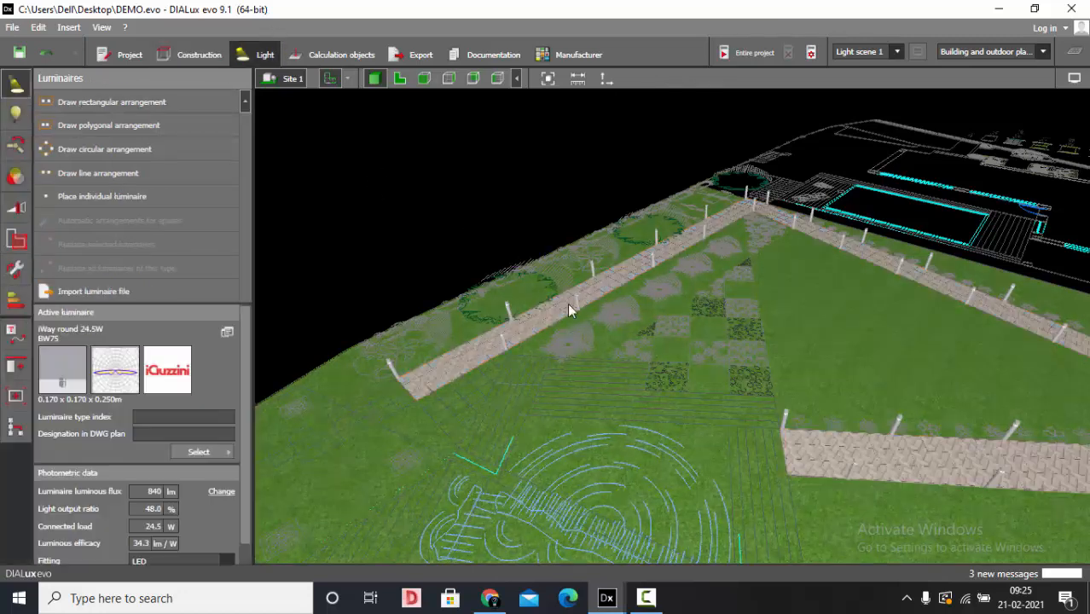
click(504, 315)
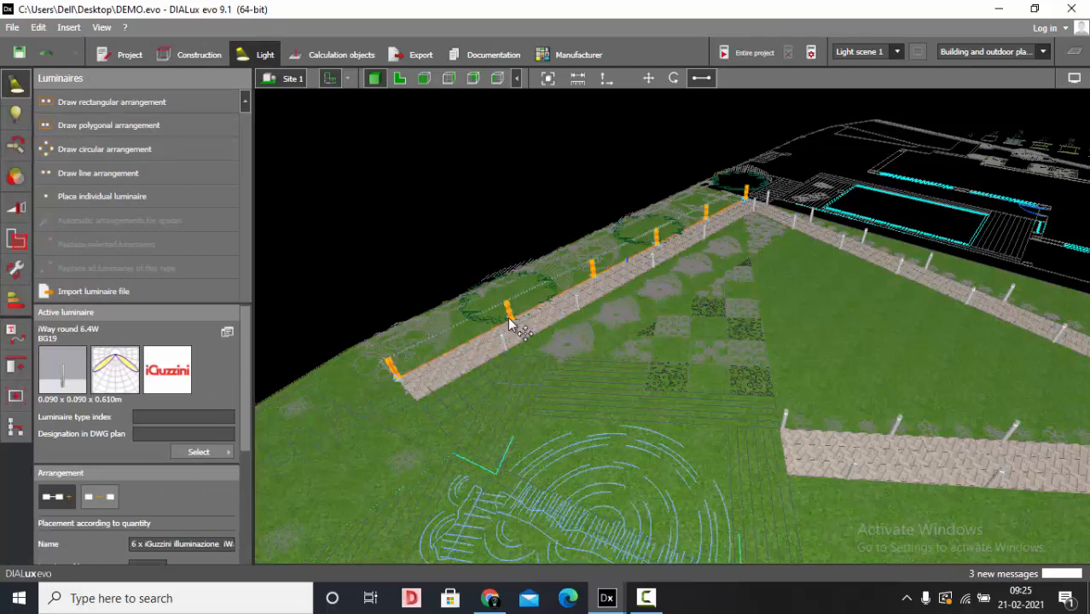
click(467, 216)
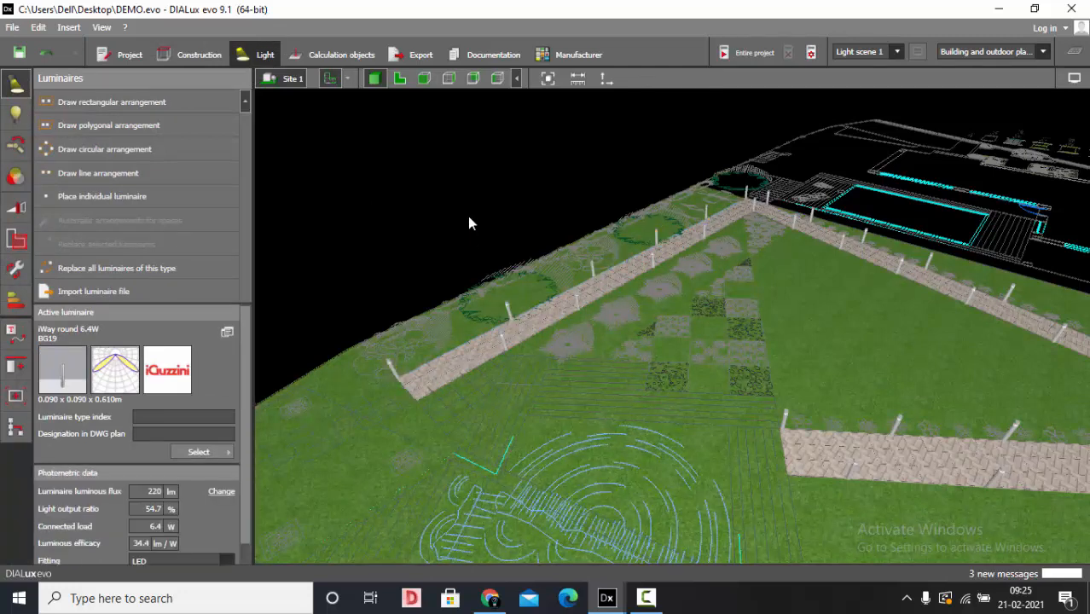
Switch to Chrome, look through the iGuzzini bollards product page, and return to DIALux evo
click(490, 597)
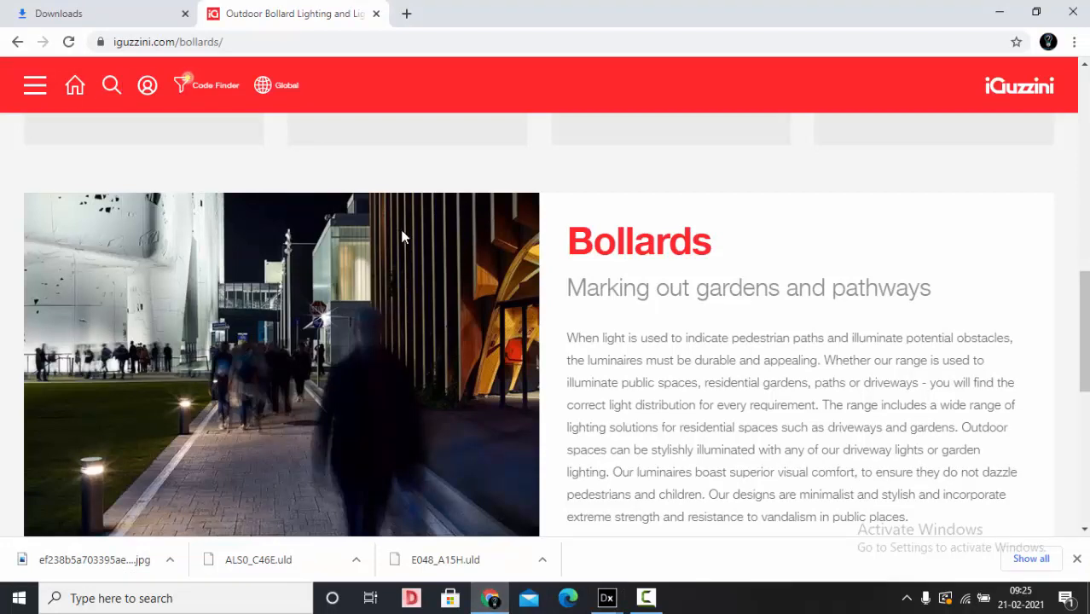
scroll(398, 355, down, 4)
scroll(395, 358, up, 3)
scroll(395, 359, down, 6)
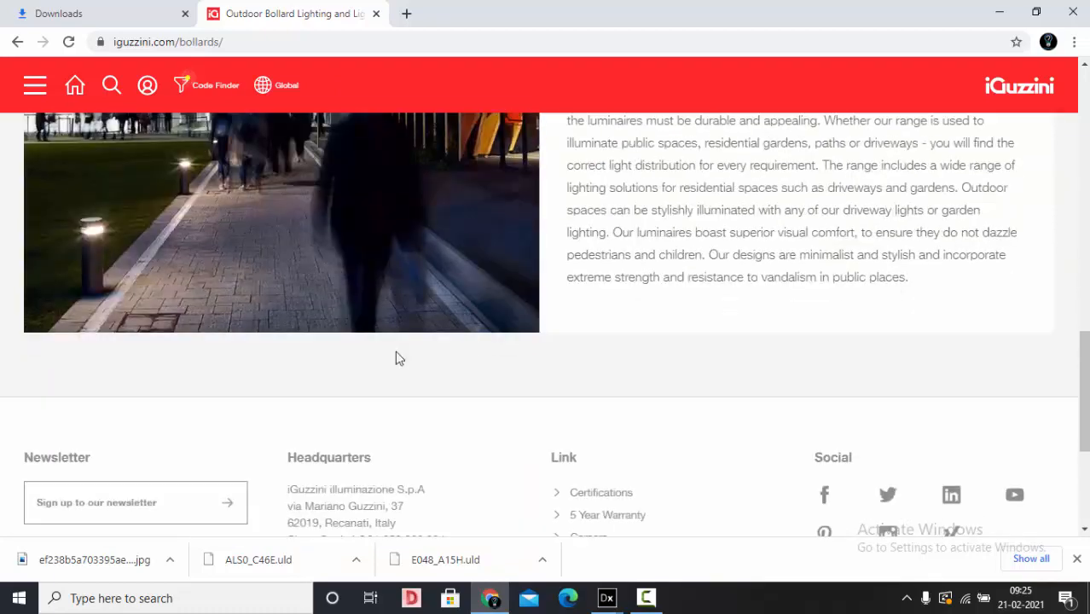
scroll(394, 358, up, 8)
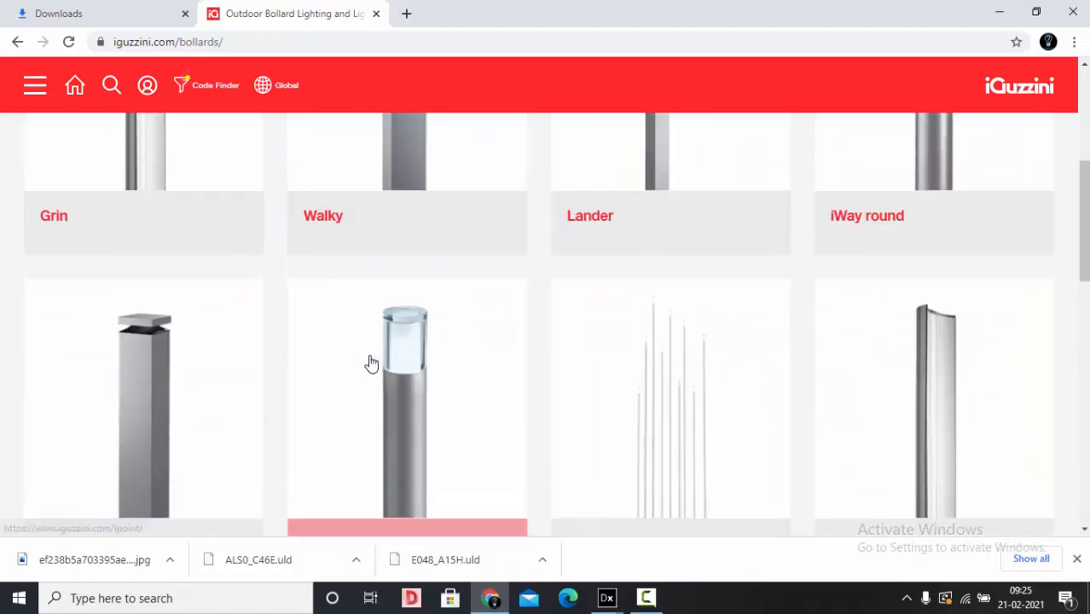
scroll(368, 349, down, 3)
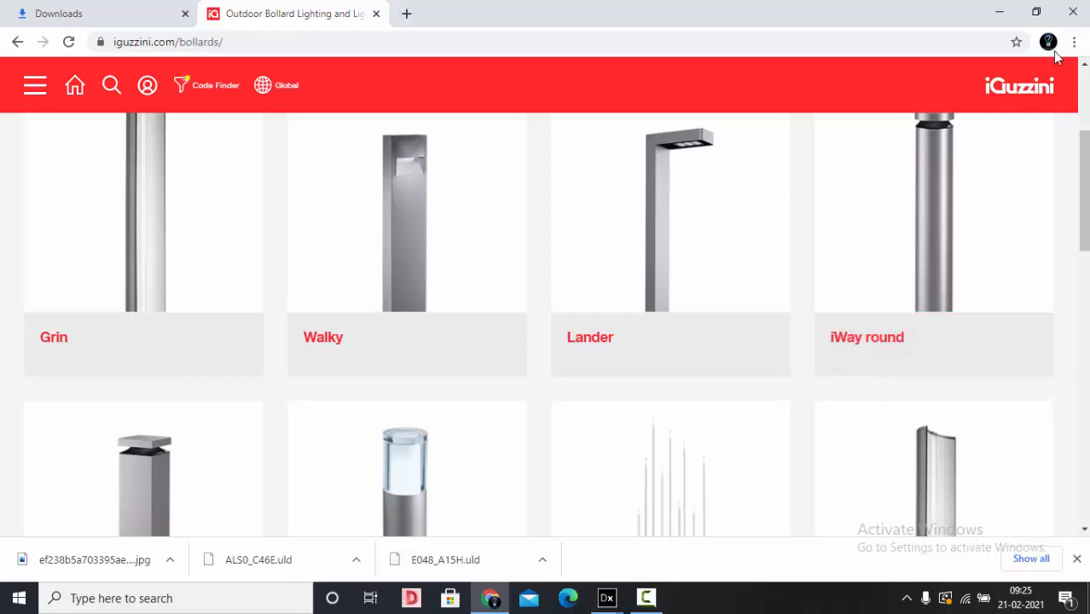
click(999, 12)
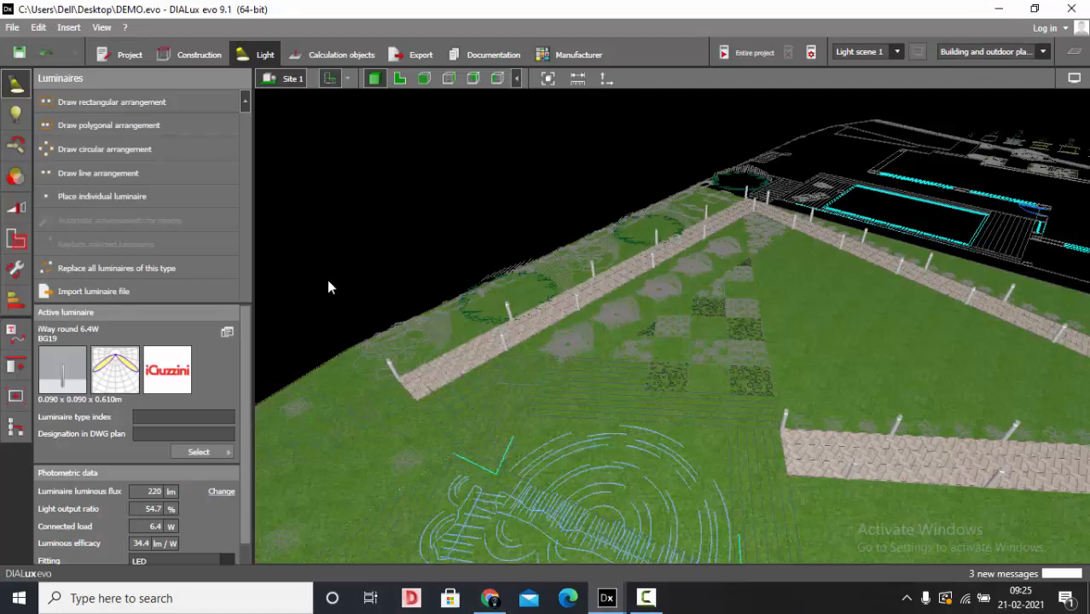
Start a polygon space on the paved pathway with its first corners at X 2.019, Y 19.674 m and X 2.019, Y 20.771 m
right_drag(327, 291, 358, 291)
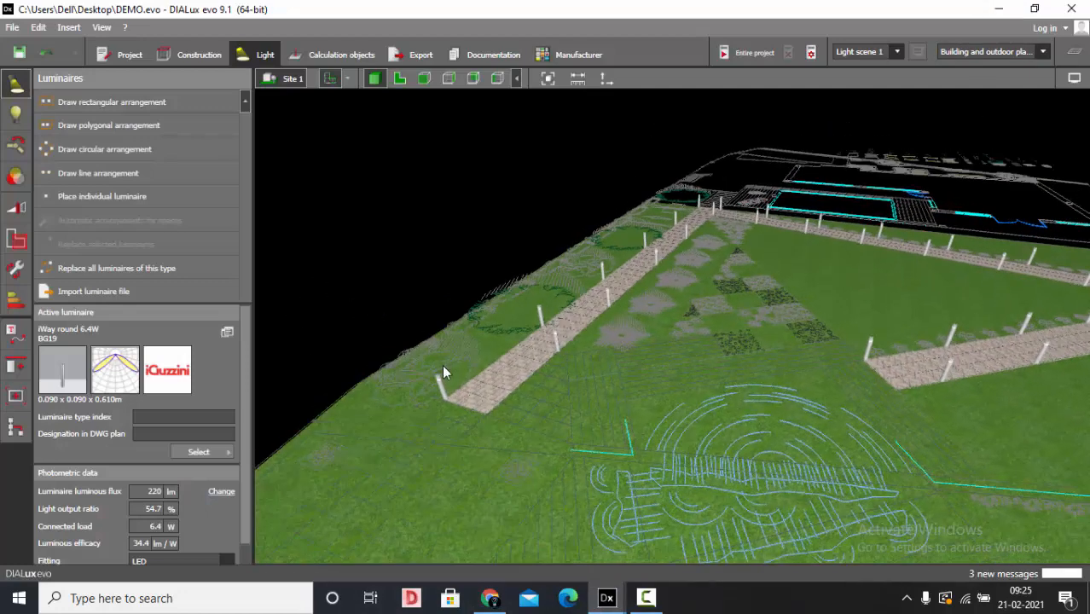
right_drag(552, 322, 470, 282)
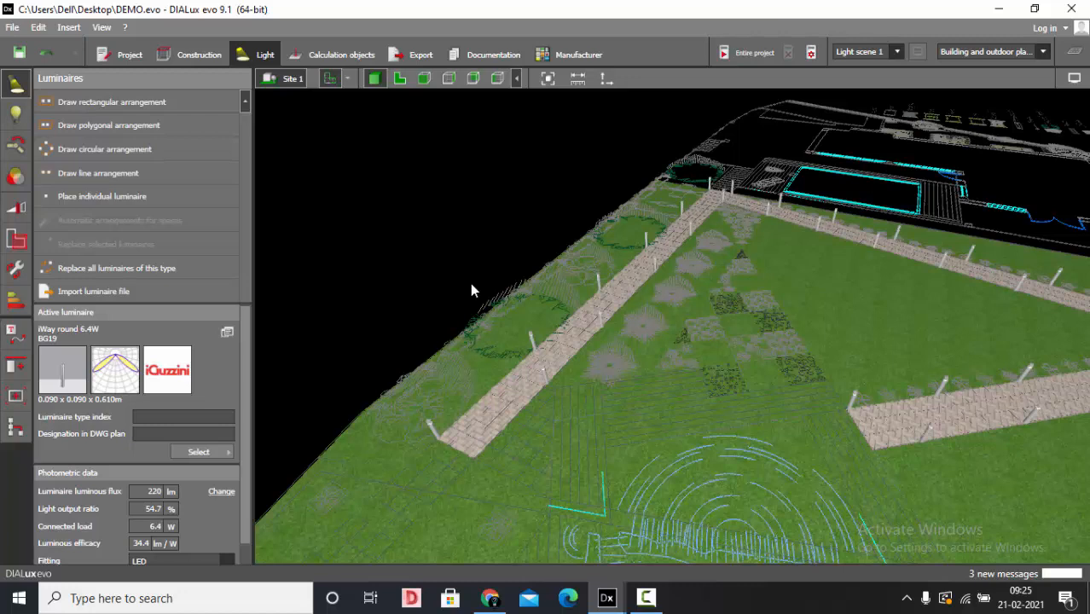
click(201, 56)
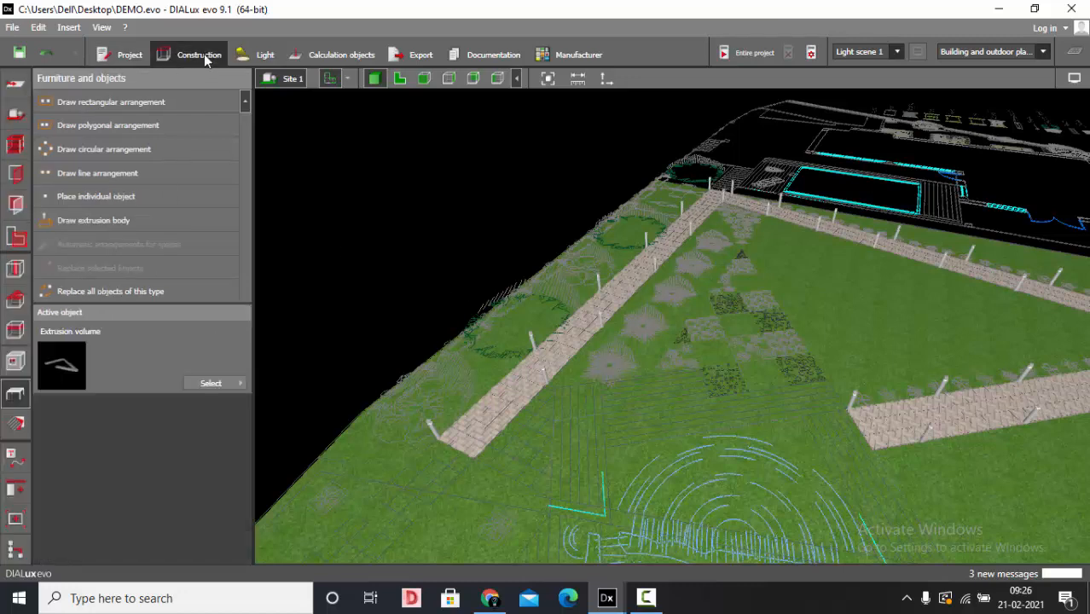
click(15, 243)
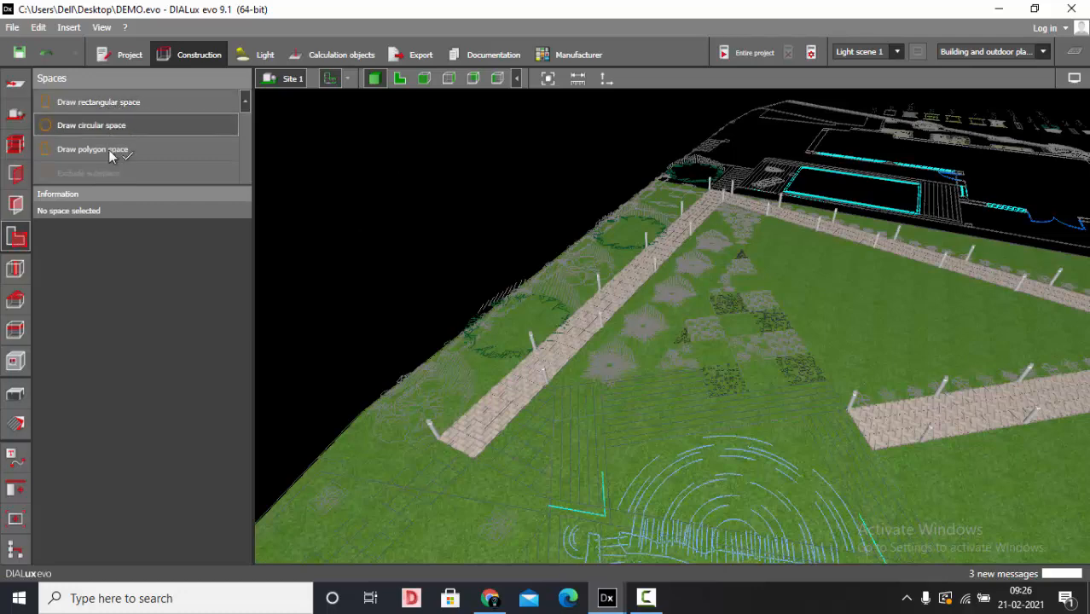
scroll(408, 215, down, 3)
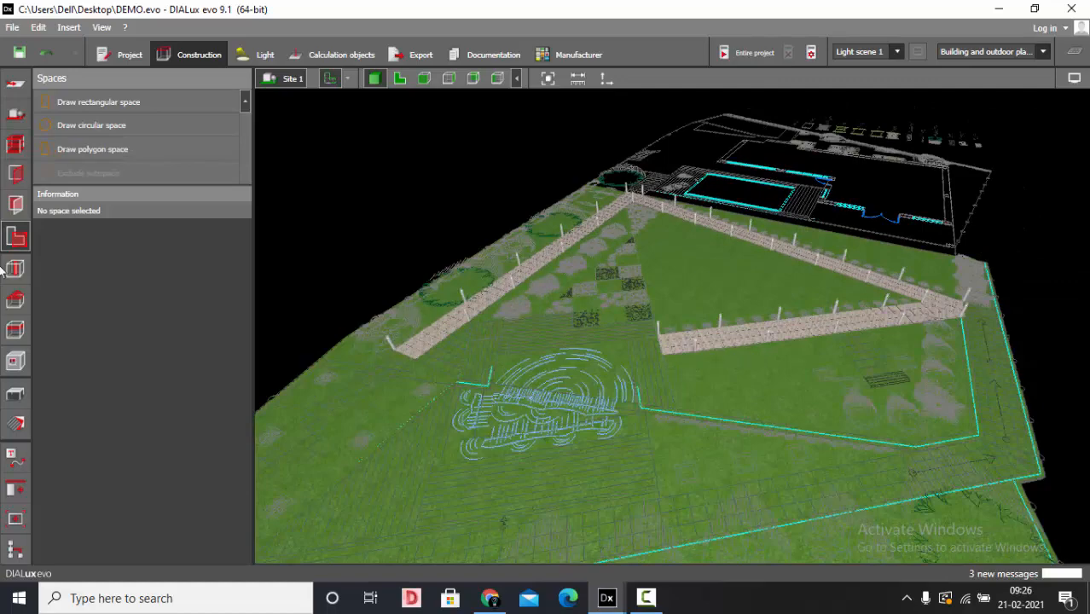
click(130, 148)
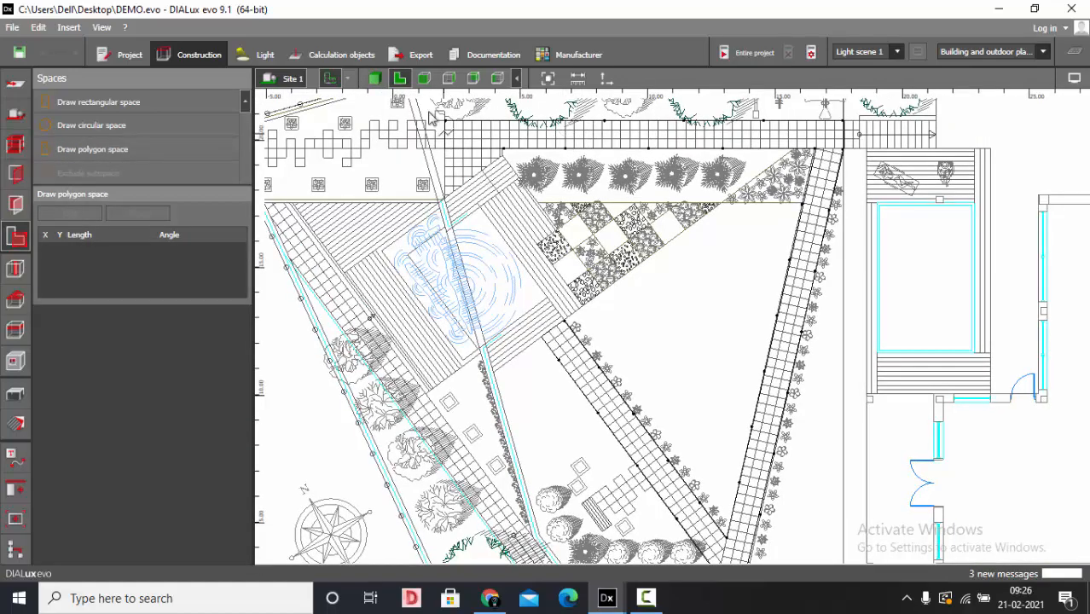
scroll(437, 124, up, 2)
scroll(435, 183, down, 2)
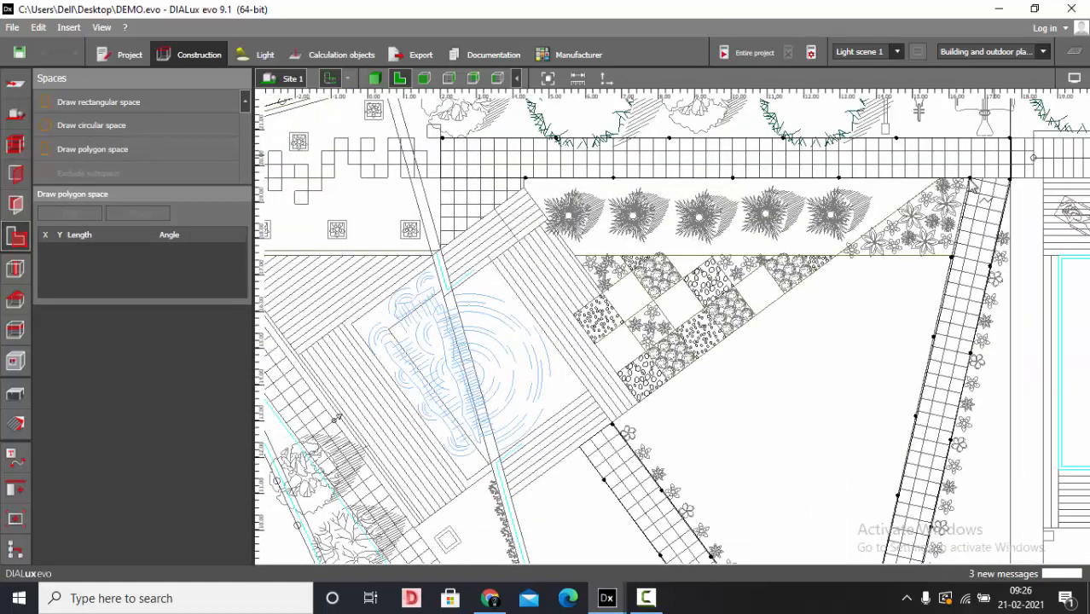
scroll(566, 153, up, 3)
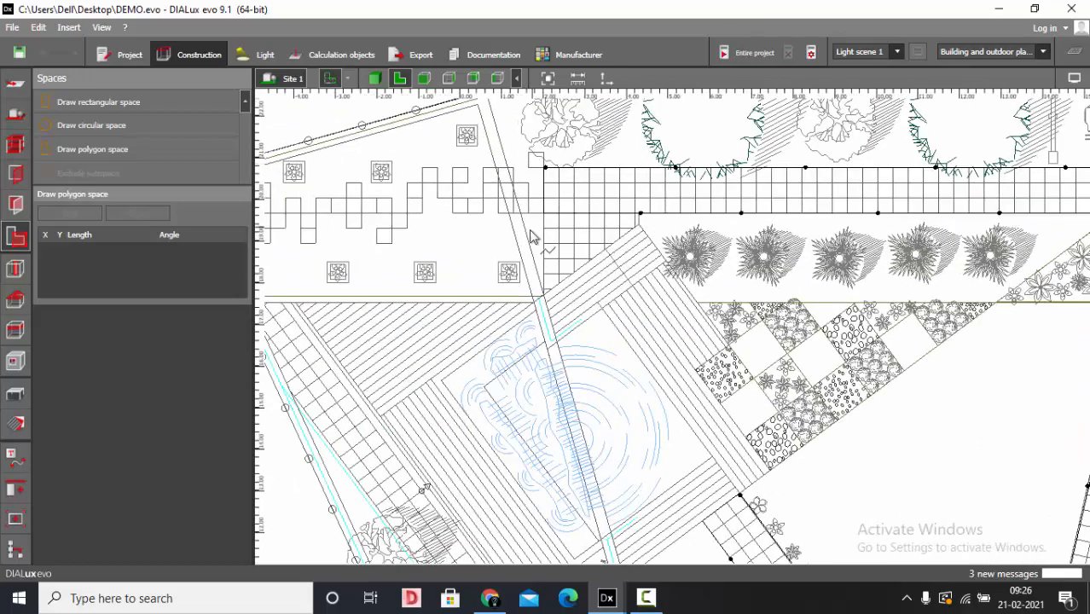
click(550, 213)
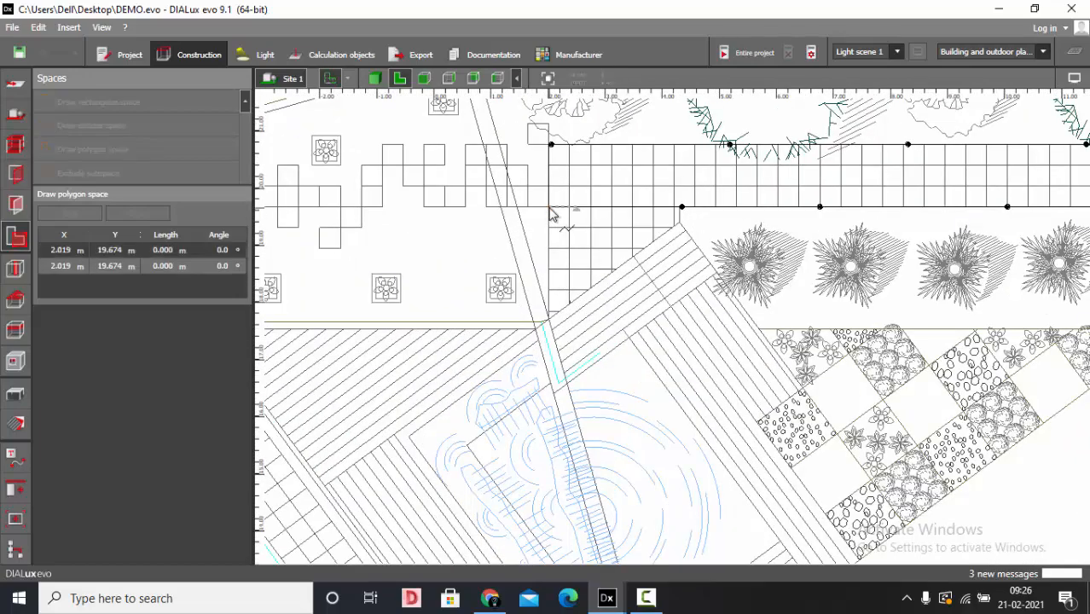
click(555, 151)
Trace the space contour along the pathway's outer edge, around both bends, and across its far end beside the pond deck
scroll(392, 201, down, 2)
scroll(392, 201, down, 2)
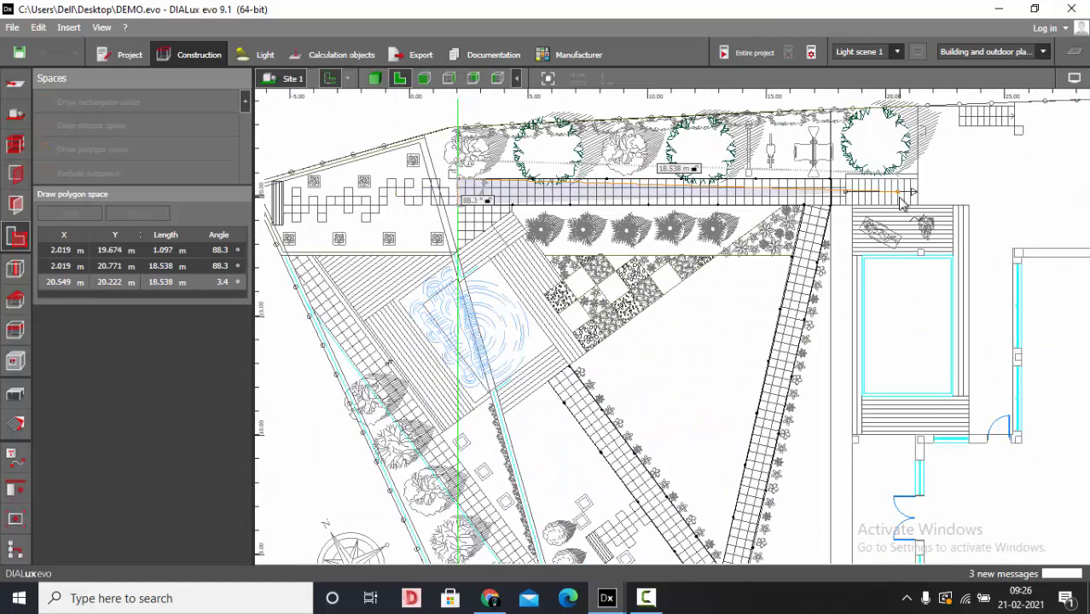
click(834, 203)
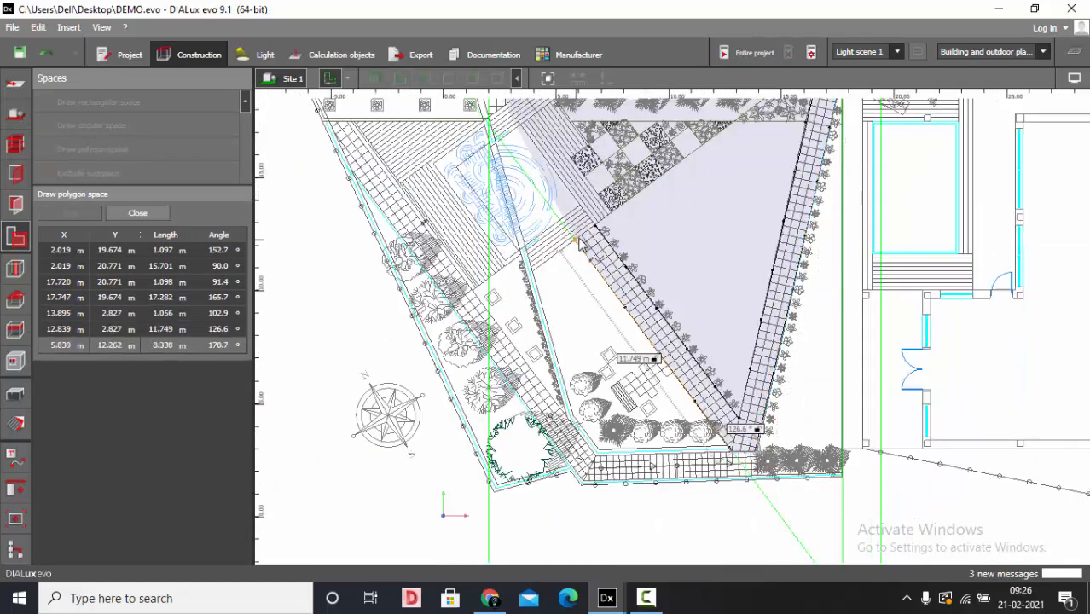
click(595, 228)
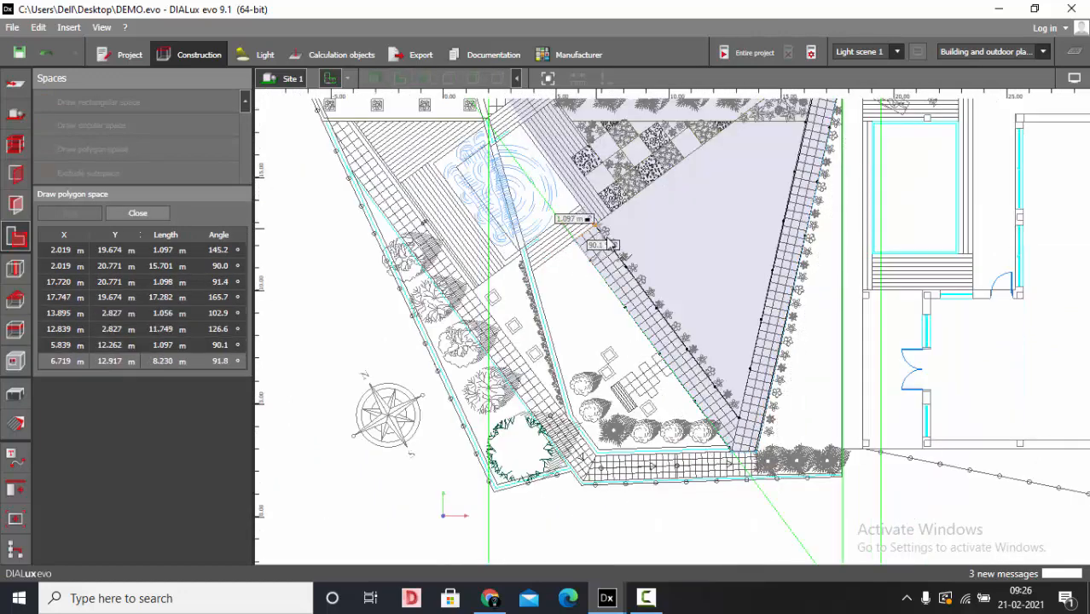
Trace the pathway's inner edge back through both bends, close the polygon space, and show it in 3D
click(739, 419)
scroll(738, 428, down, 2)
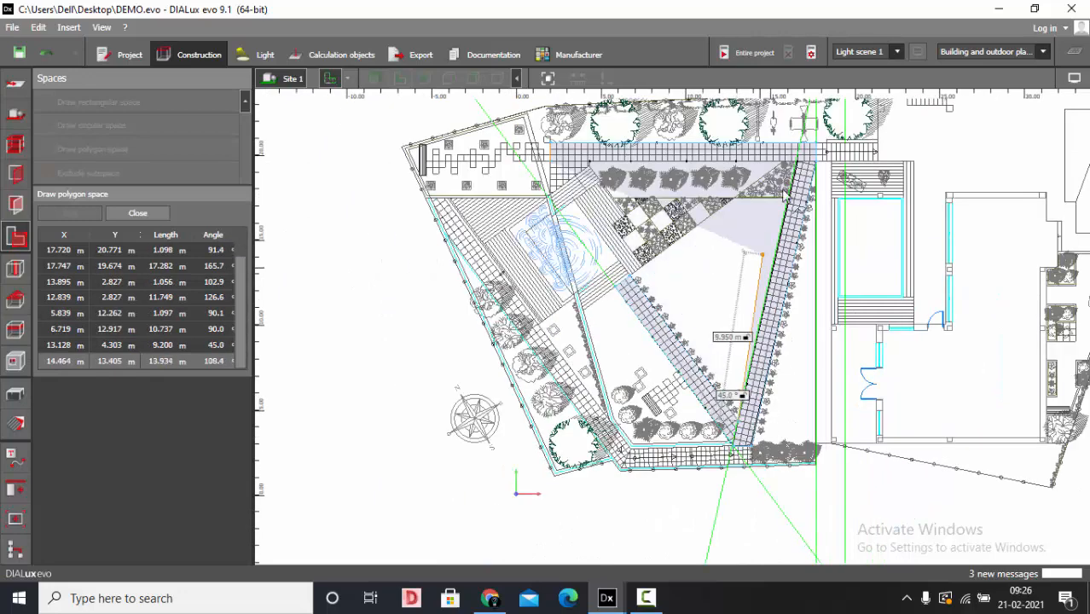
scroll(786, 195, up, 1)
click(802, 162)
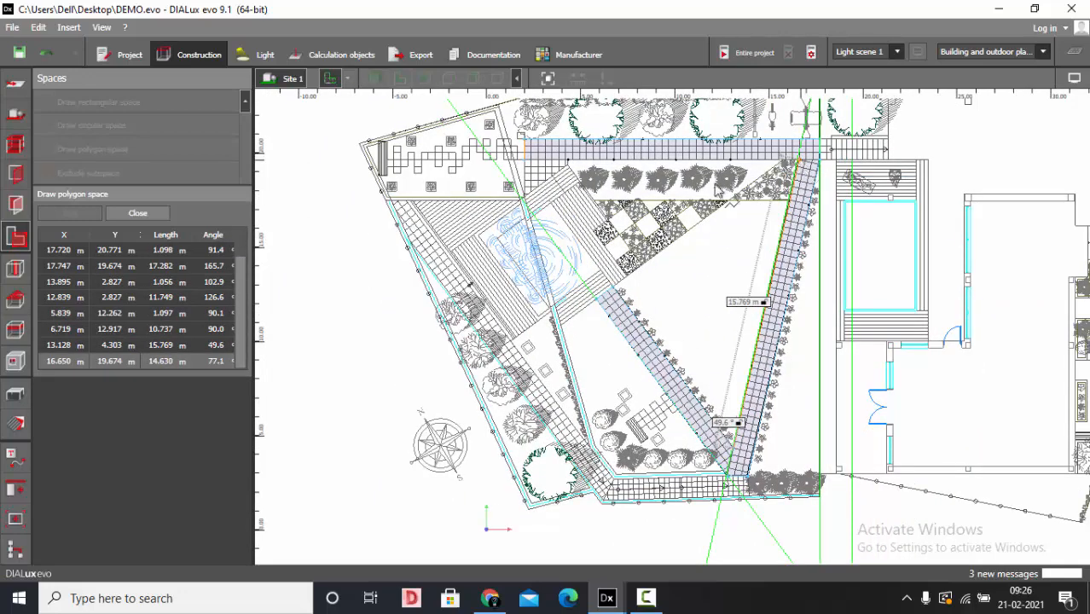
right_click(663, 194)
click(692, 207)
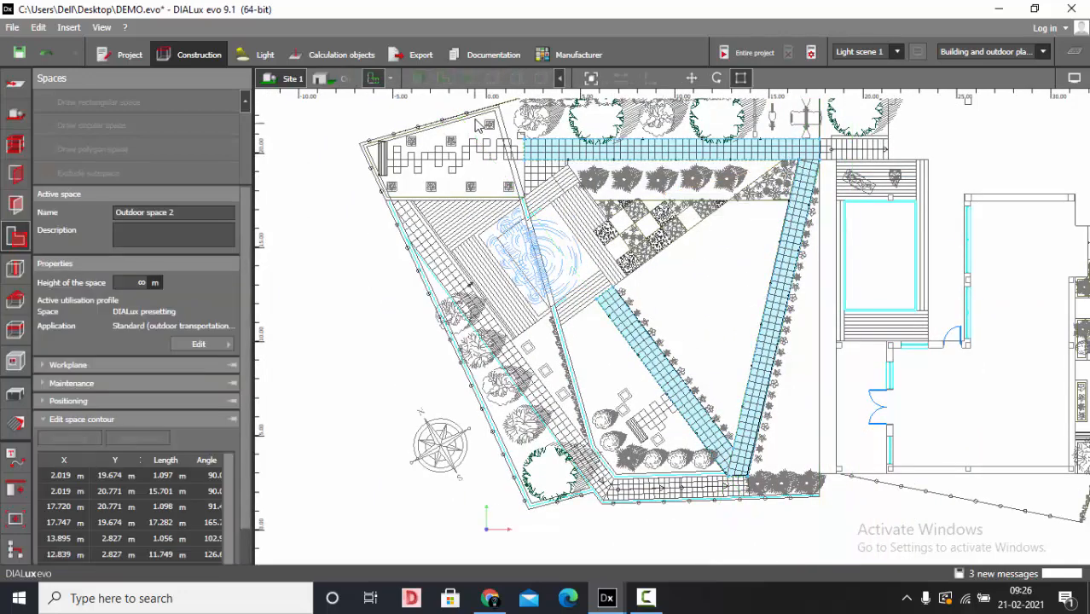
click(419, 80)
right_drag(494, 175, 523, 196)
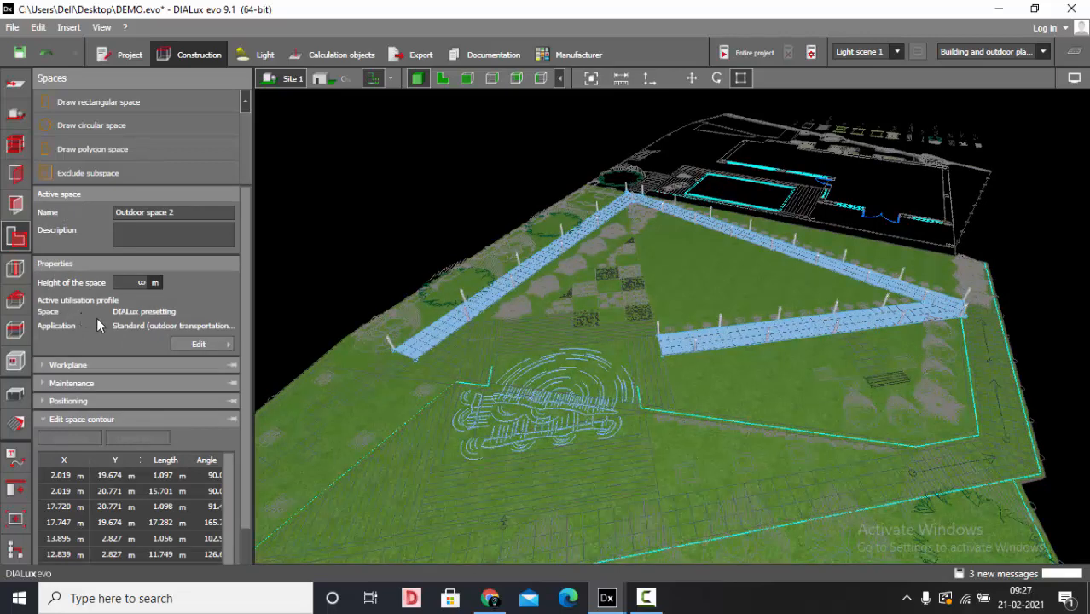
Set the pathway space's utilisation profile template to Parking areas
click(214, 342)
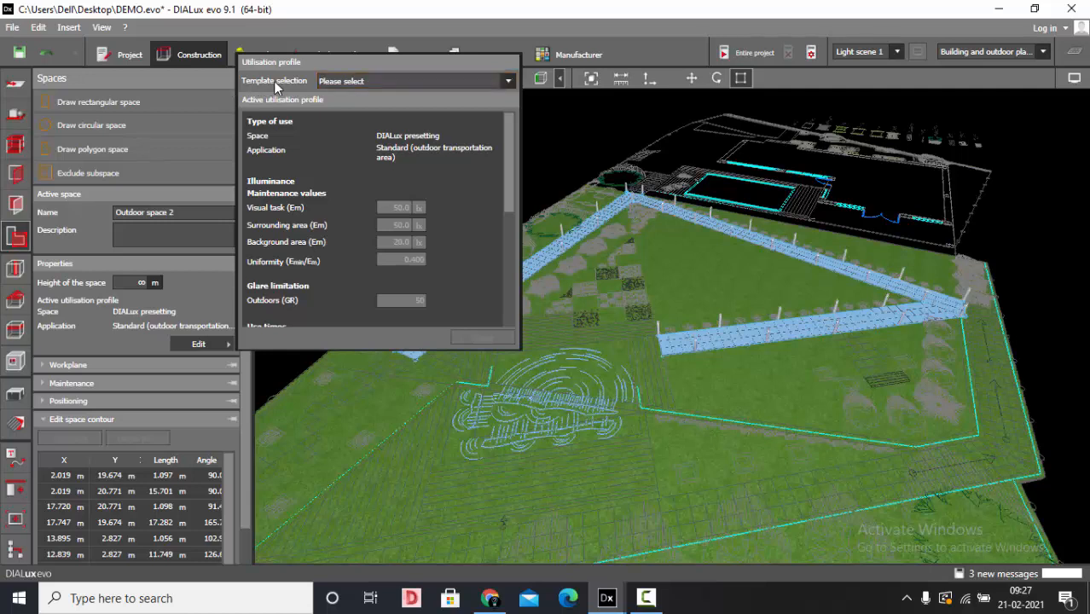
click(380, 86)
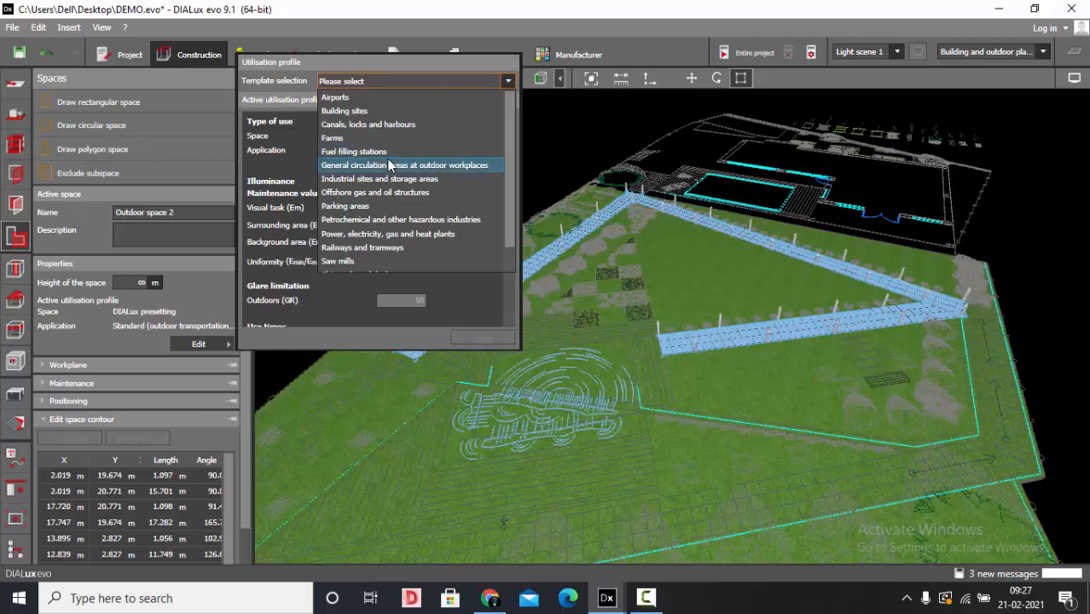
scroll(390, 165, down, 1)
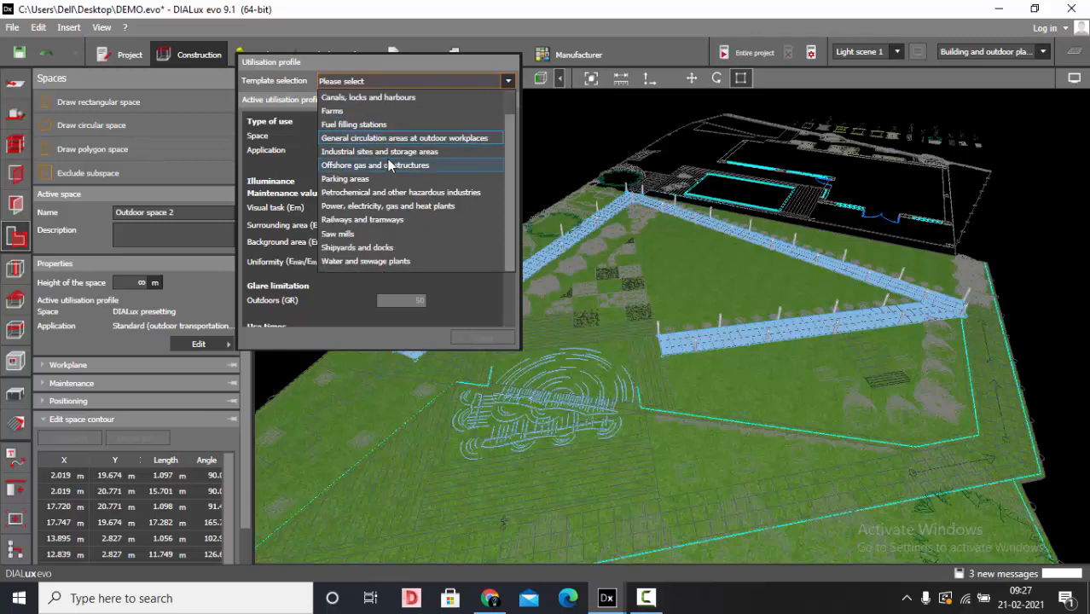
scroll(389, 213, up, 1)
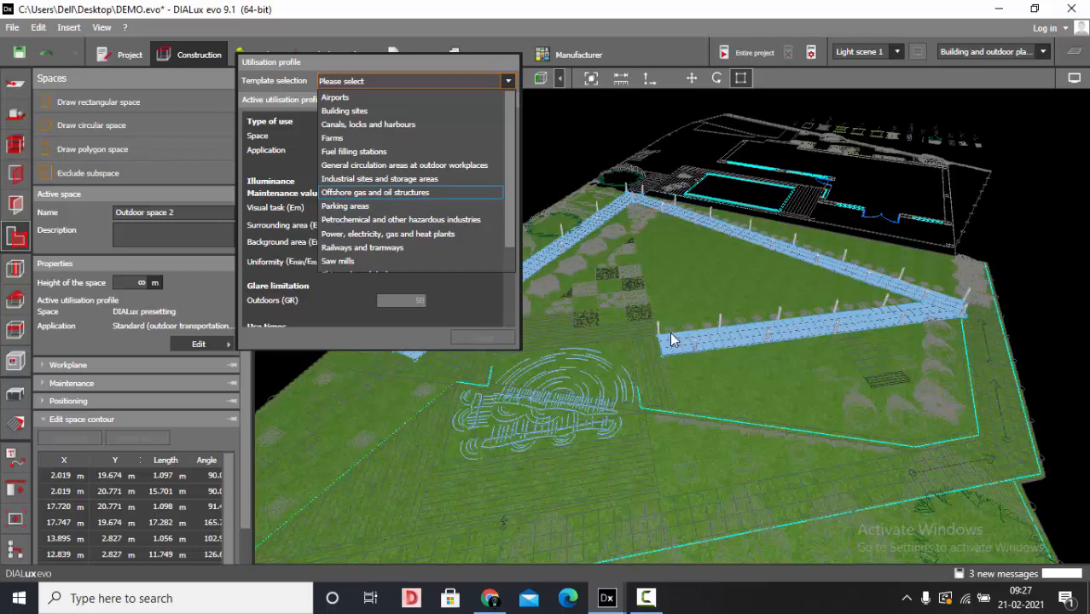
scroll(391, 209, down, 1)
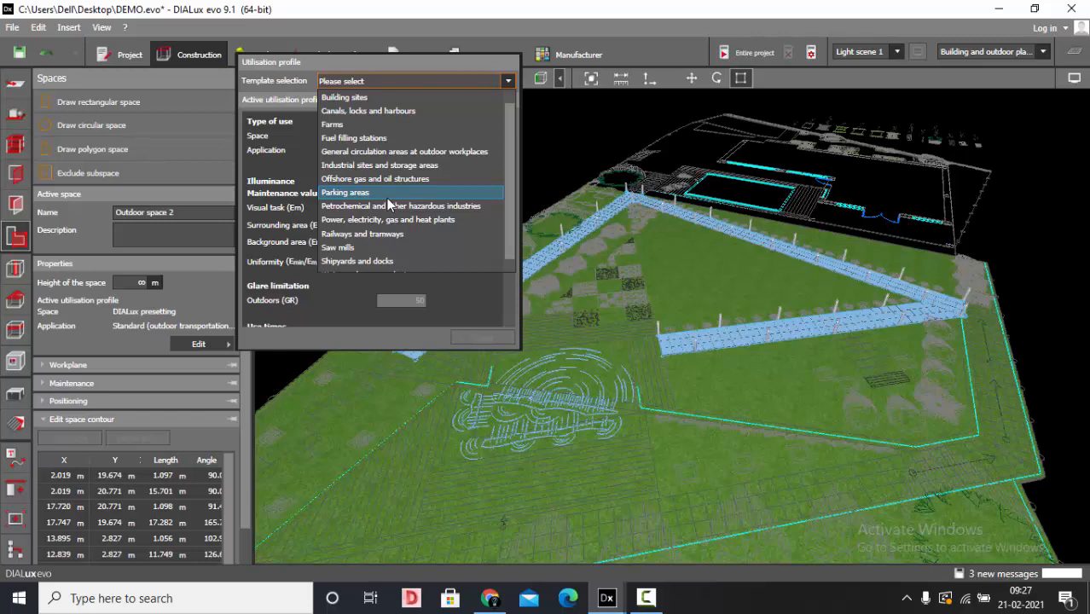
click(387, 197)
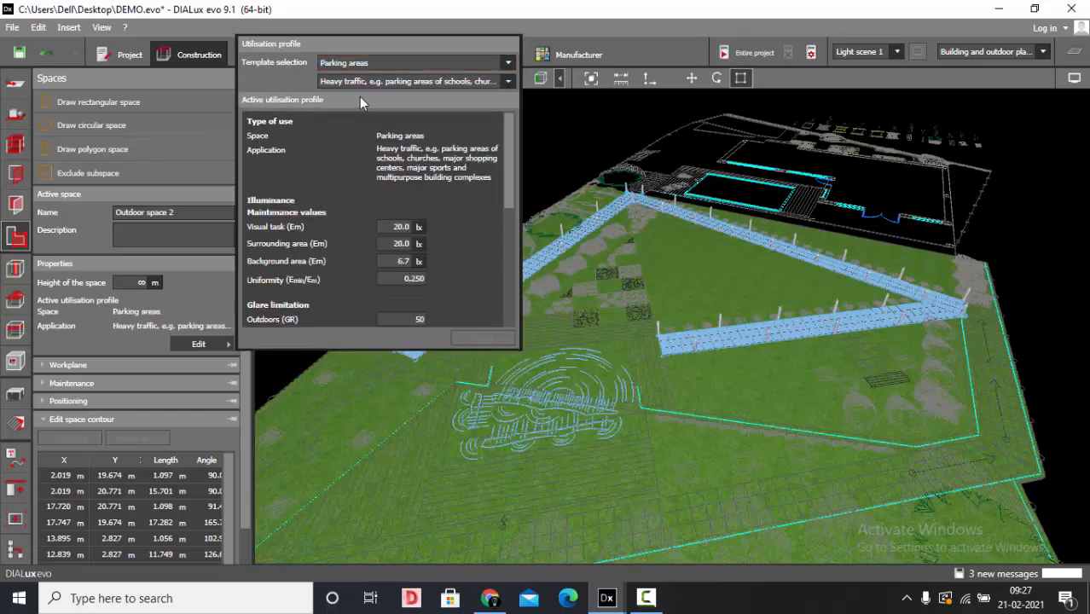
Try the light-traffic and medium-traffic parking applications, and return the utilisation profile to heavy traffic
click(382, 81)
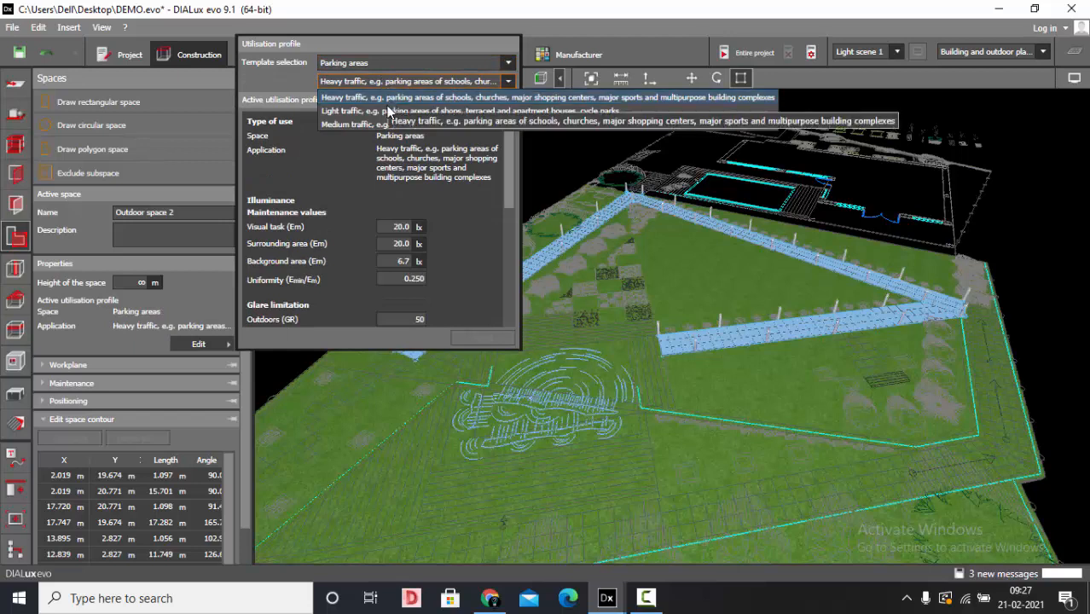
click(385, 109)
click(395, 80)
click(376, 125)
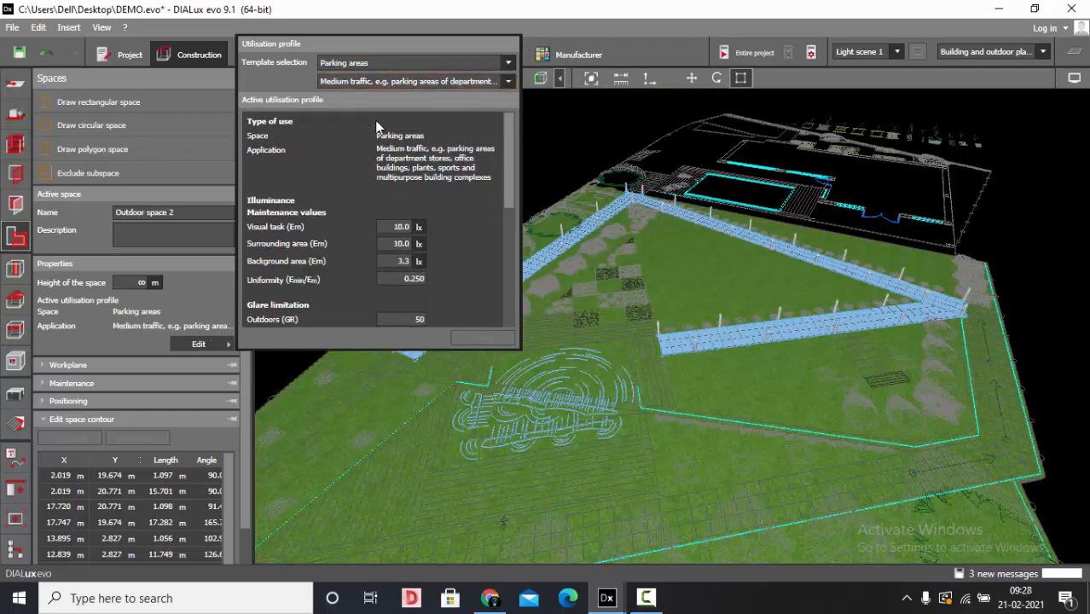
click(382, 83)
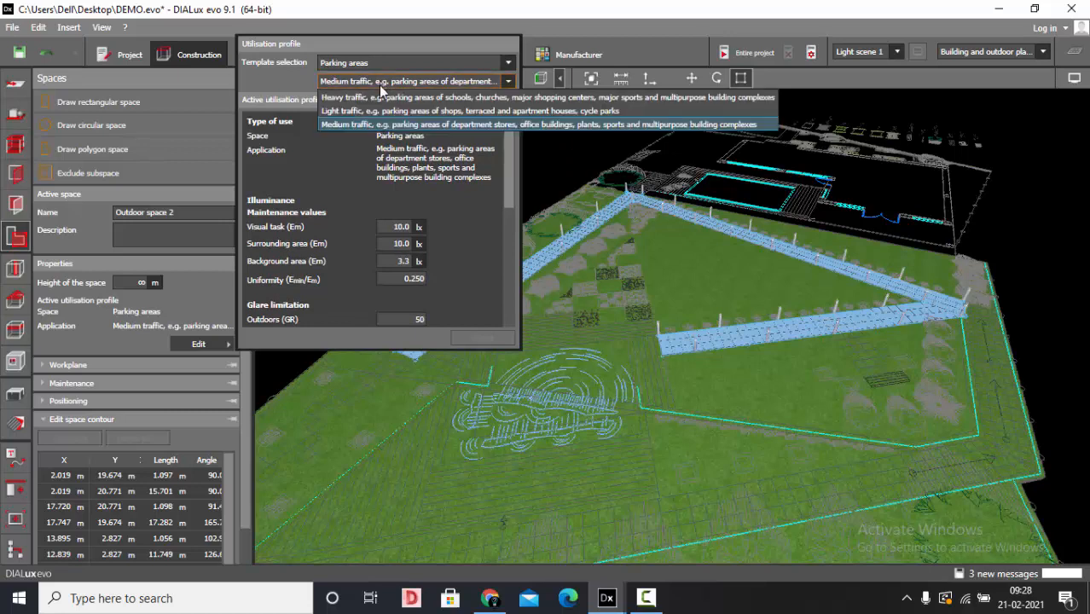
click(366, 96)
click(367, 82)
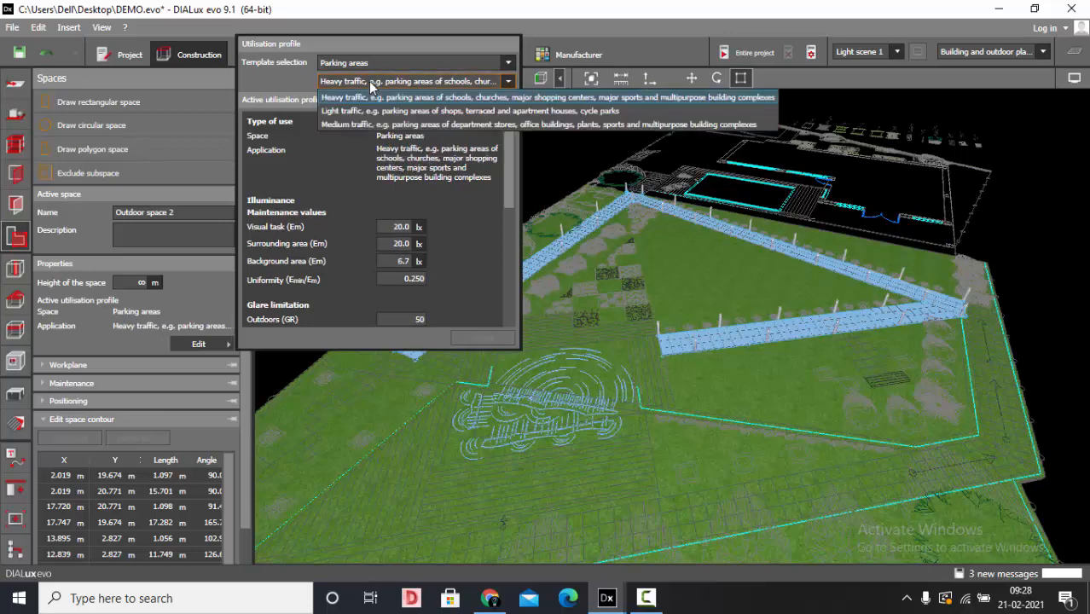
click(468, 253)
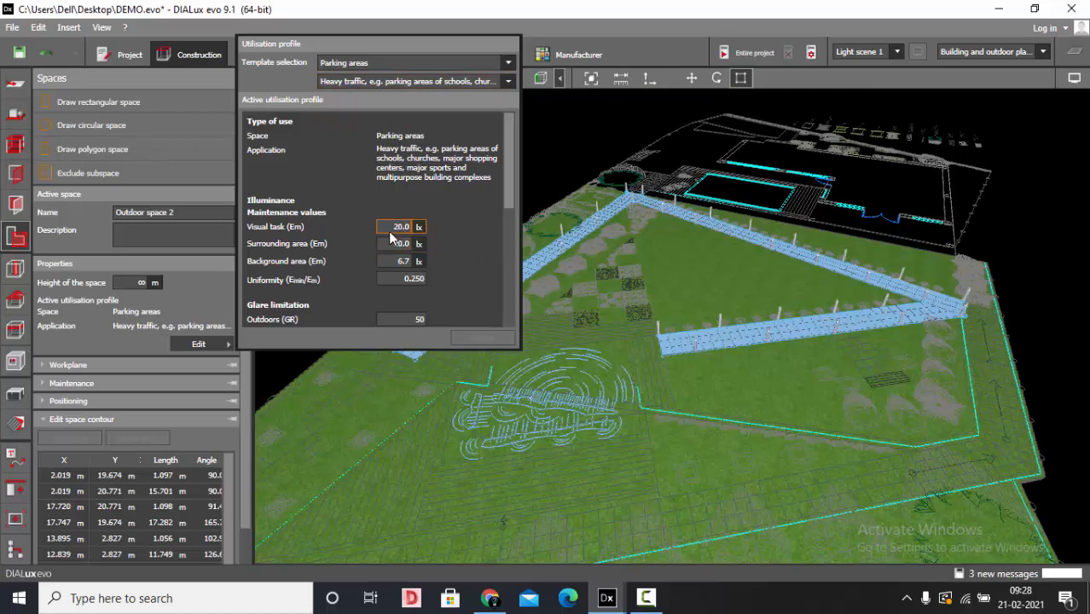
Set the profile's visual task and surrounding area illuminance to 50 lx each, close the profile, and deselect the space
click(394, 226)
text(50)
click(401, 244)
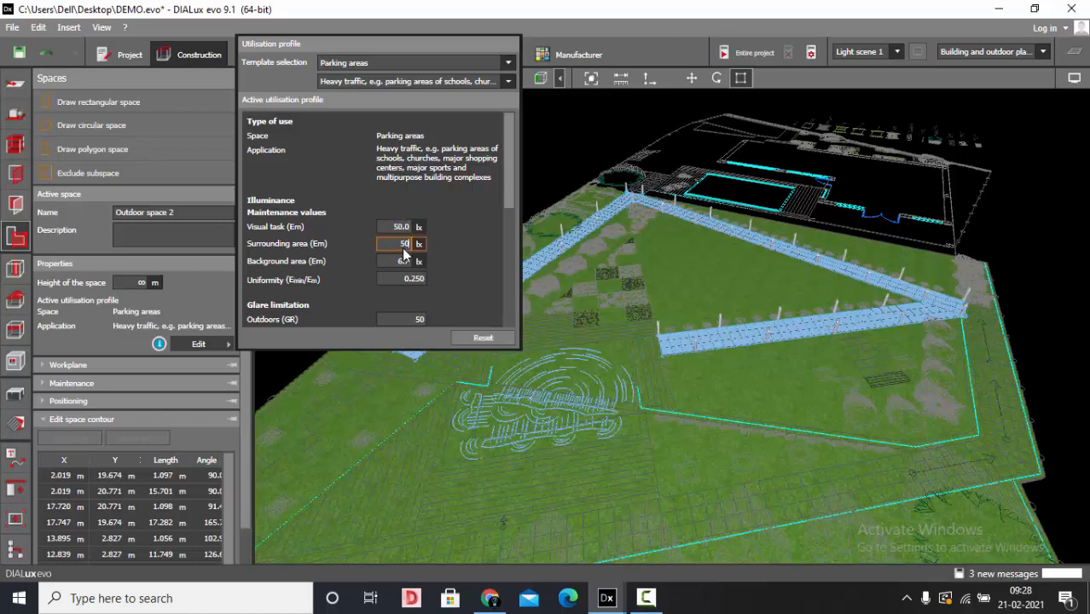
key(Return)
scroll(456, 272, down, 10)
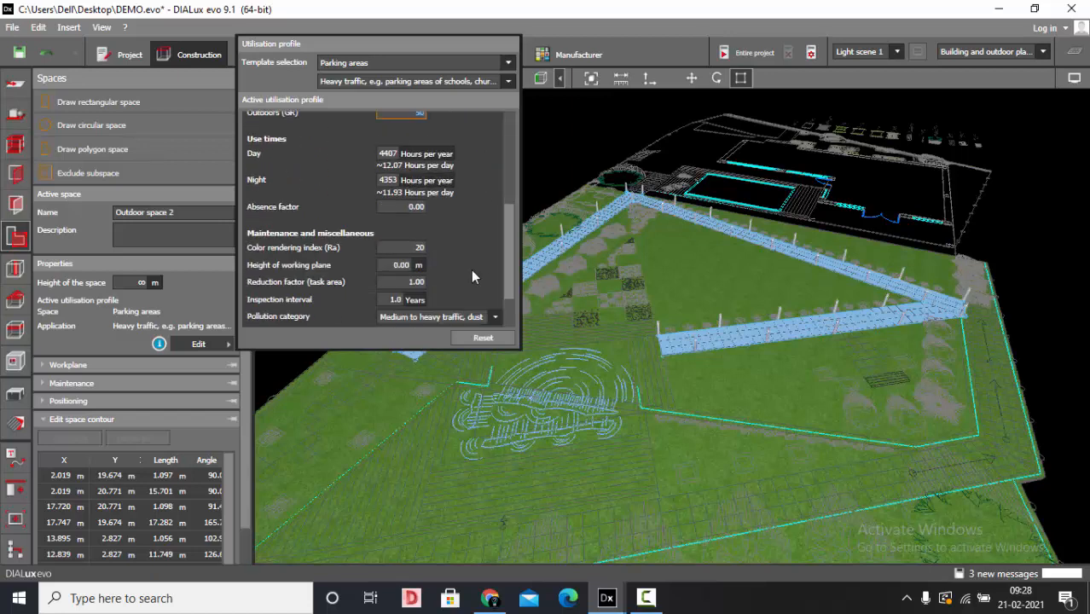
click(546, 129)
scroll(466, 223, up, 3)
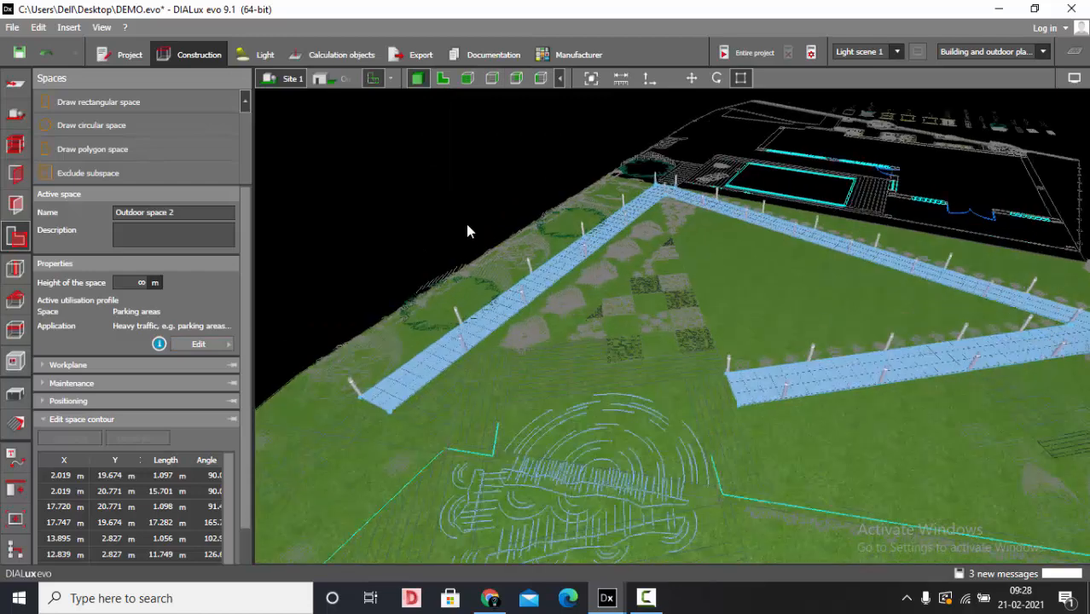
click(484, 214)
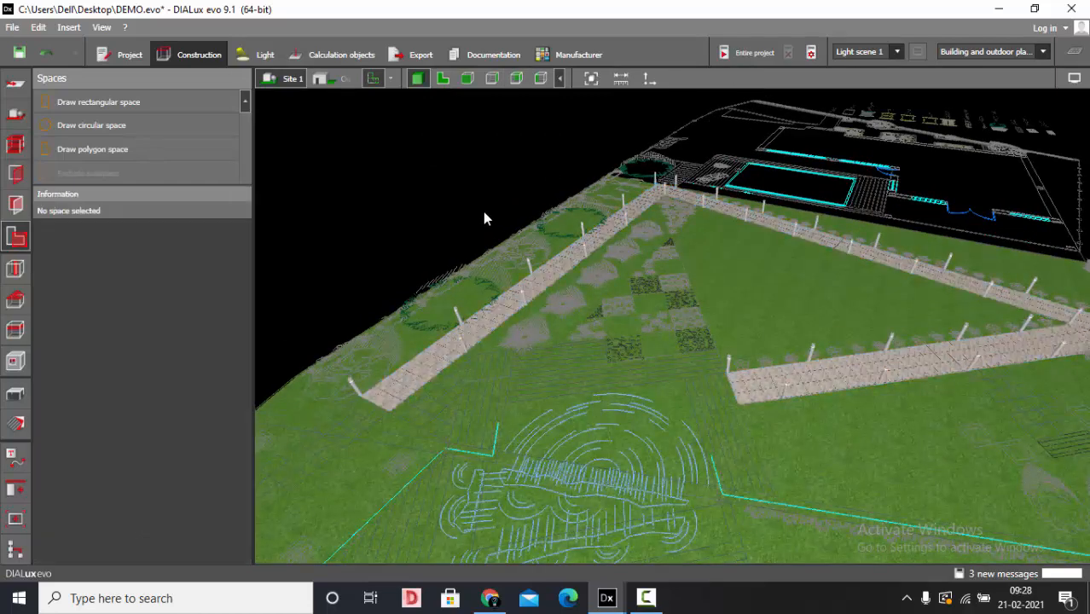
Add a surface result object to the paved pathway and calculate the entire project
click(363, 56)
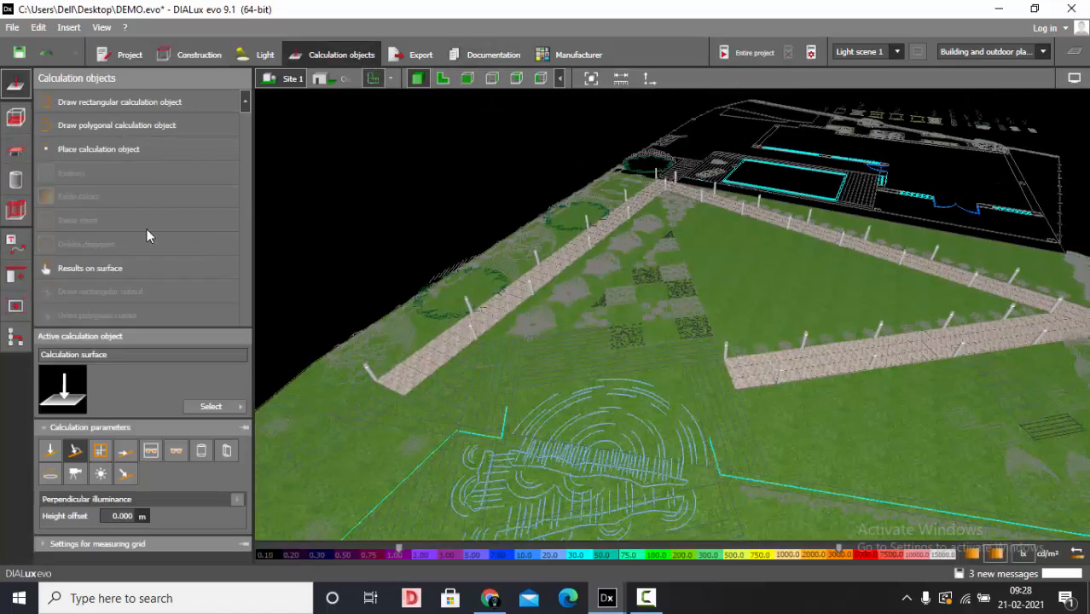
click(76, 270)
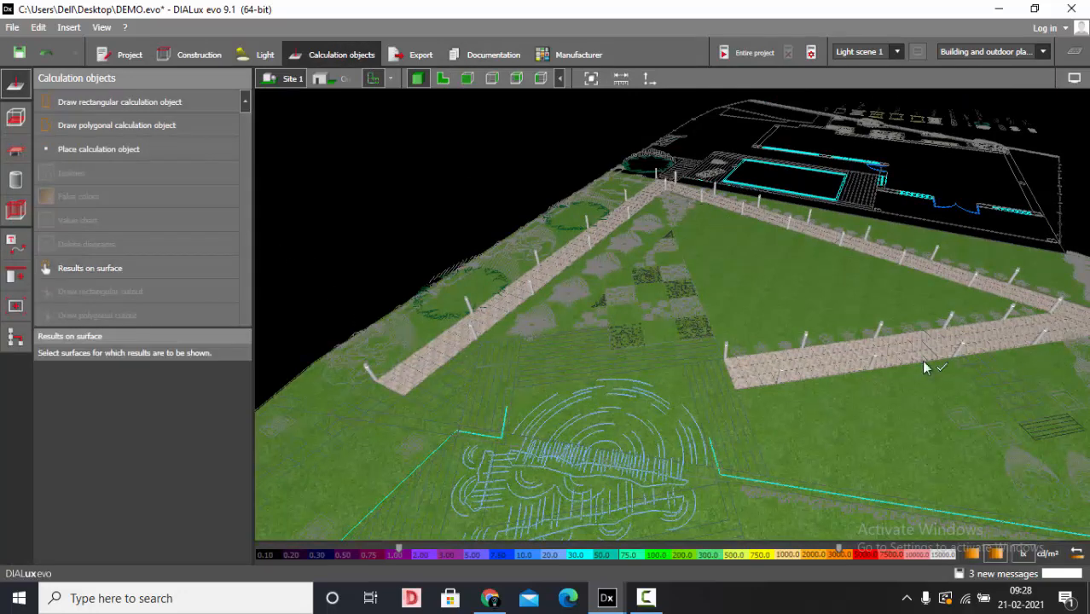
click(503, 311)
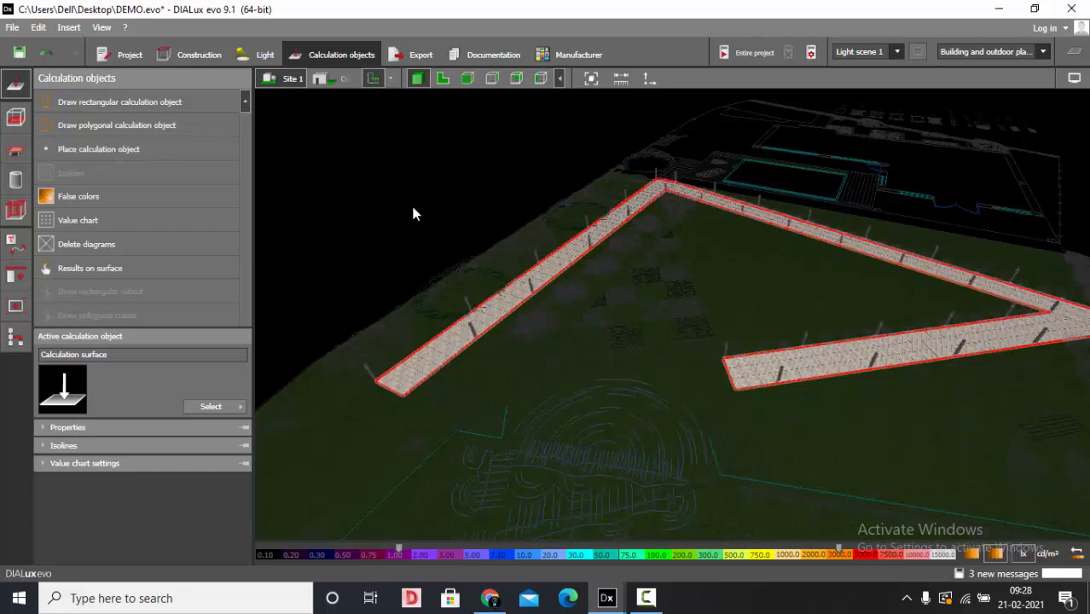
click(751, 53)
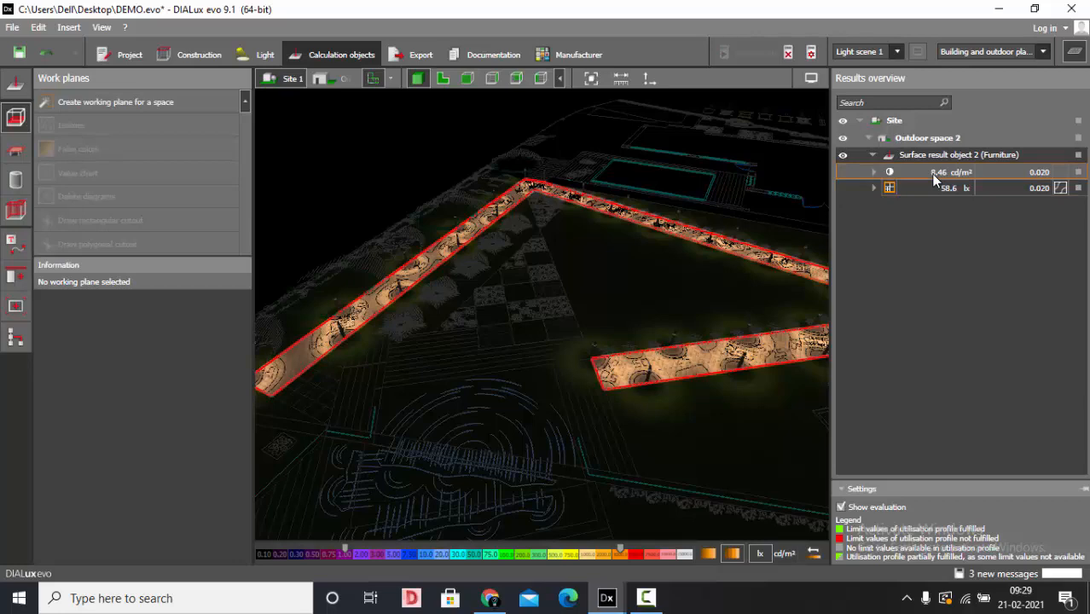
Check the pathway surface's luminance and illuminance in the results overview, and close the overview
click(931, 183)
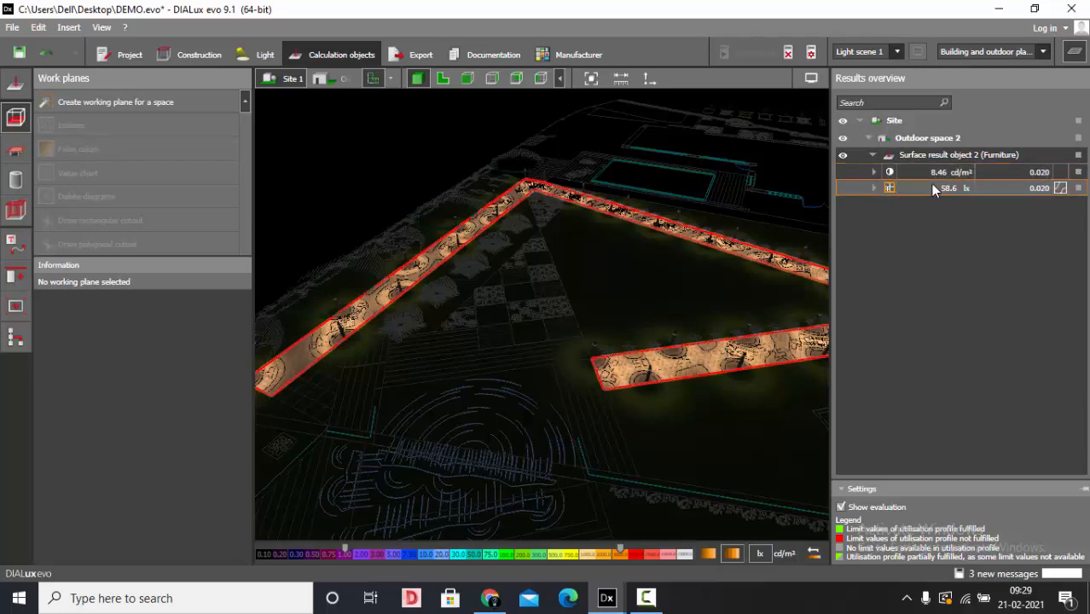
click(1075, 53)
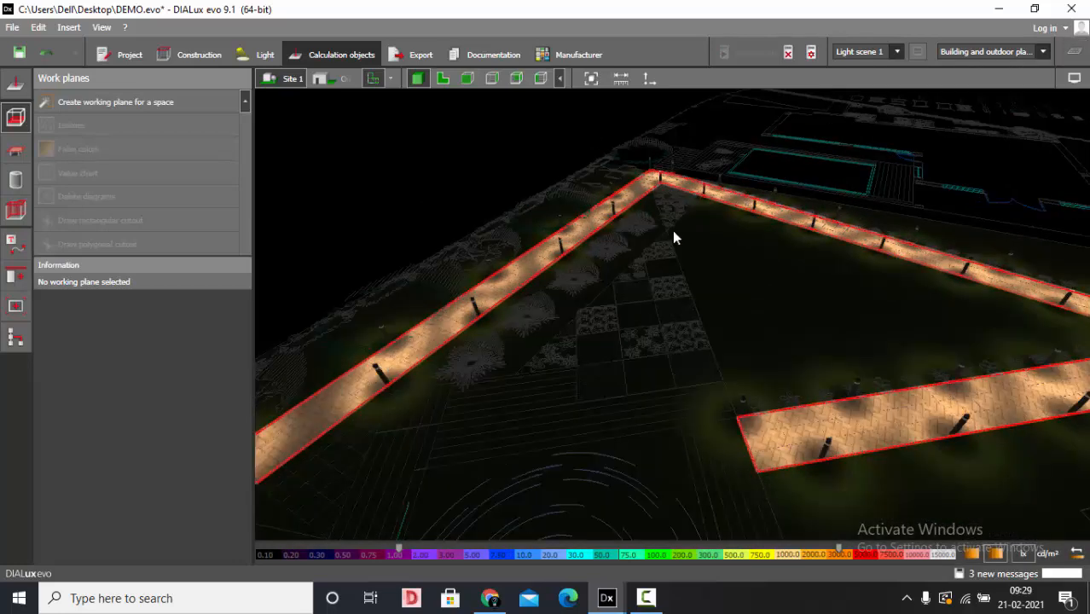
right_drag(672, 230, 650, 261)
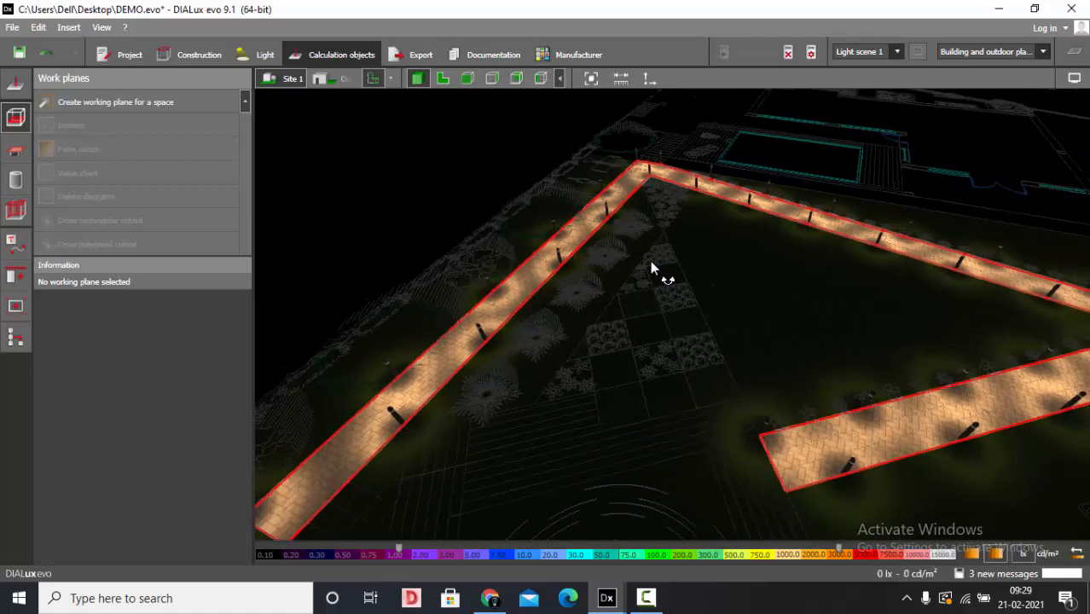
Select the pathway's result surface and display its illuminance in false colors
double_click(592, 242)
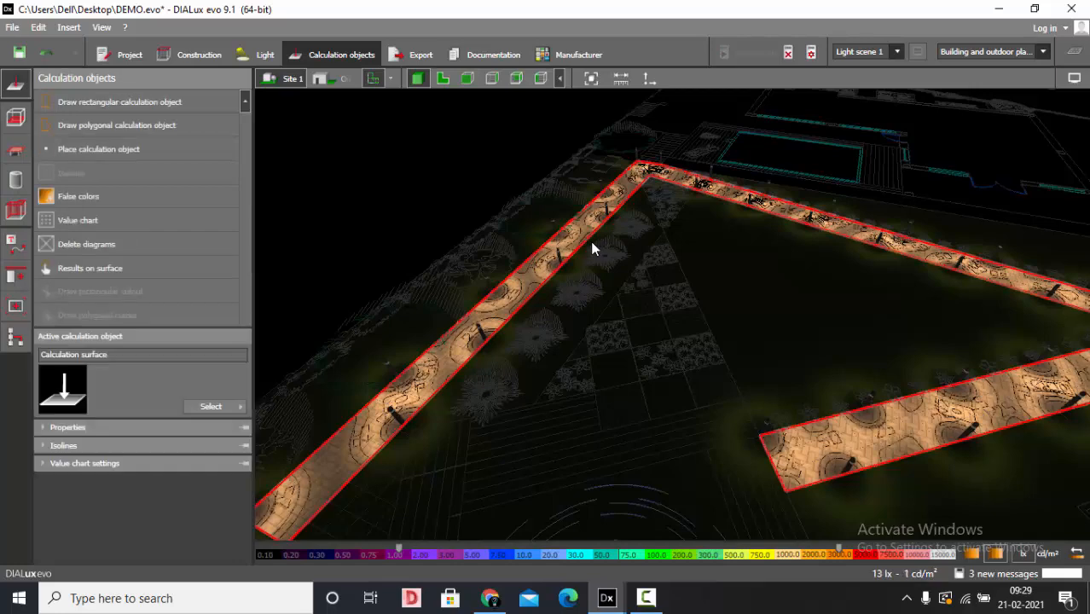
scroll(577, 242, down, 3)
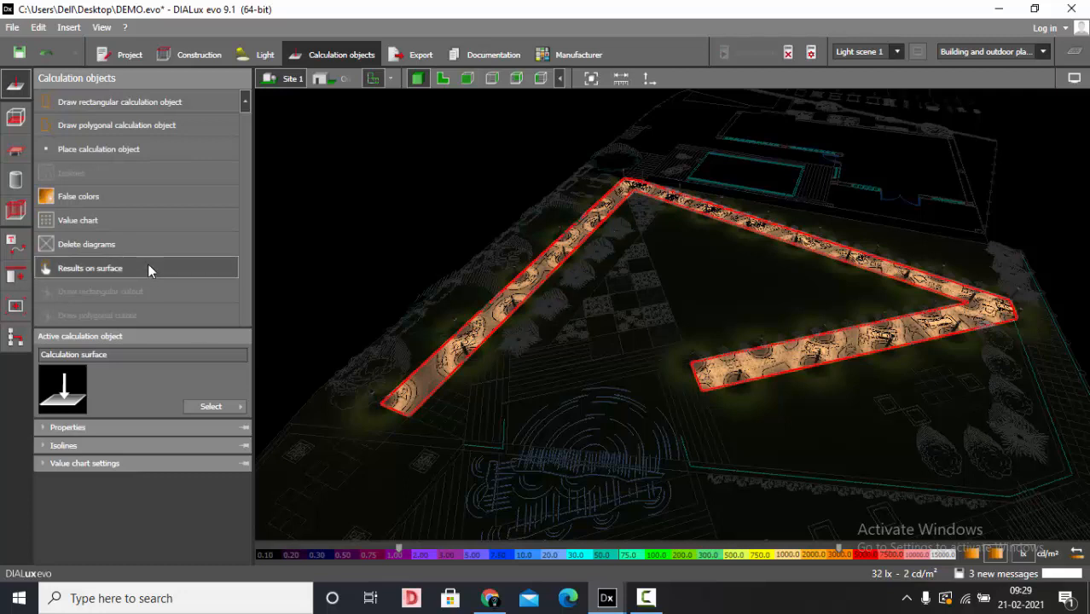
click(107, 202)
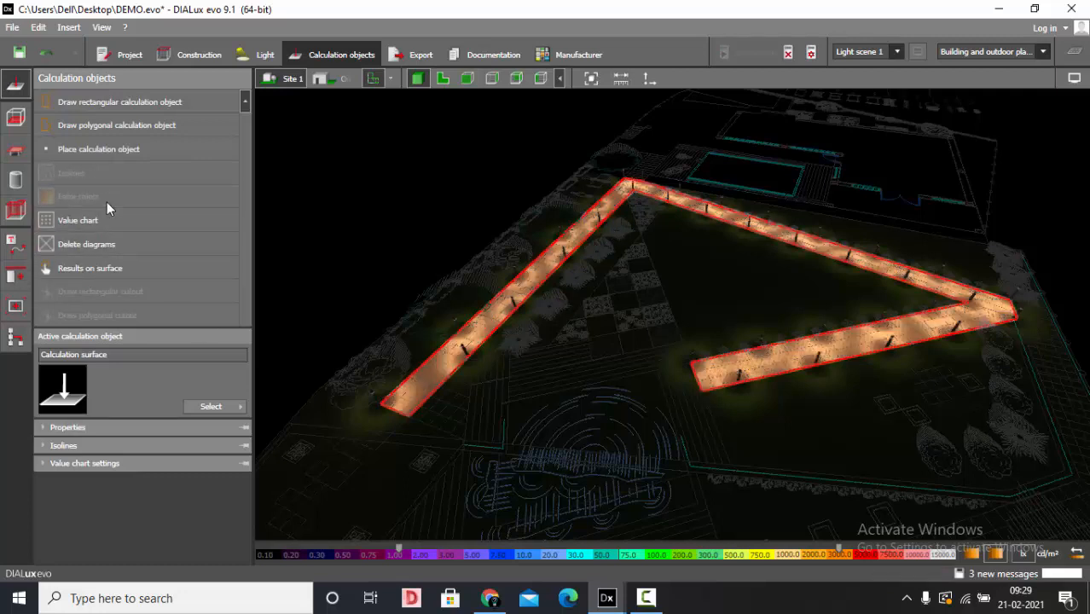
click(106, 202)
scroll(614, 248, up, 1)
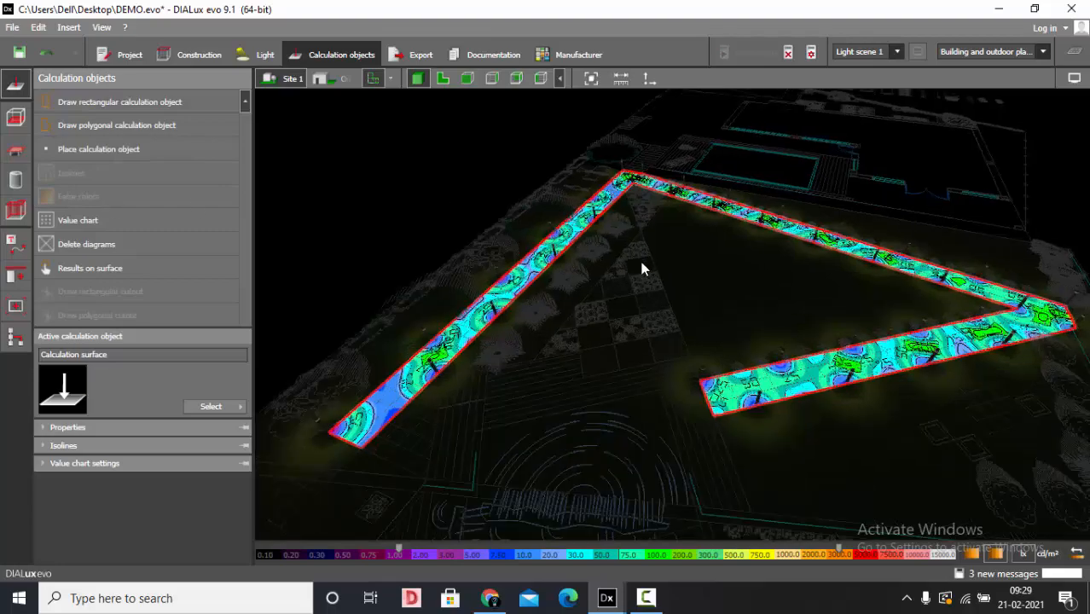
Deselect the surface and examine the false-color light distribution around the bollards in 3D and in the floor plan
click(461, 194)
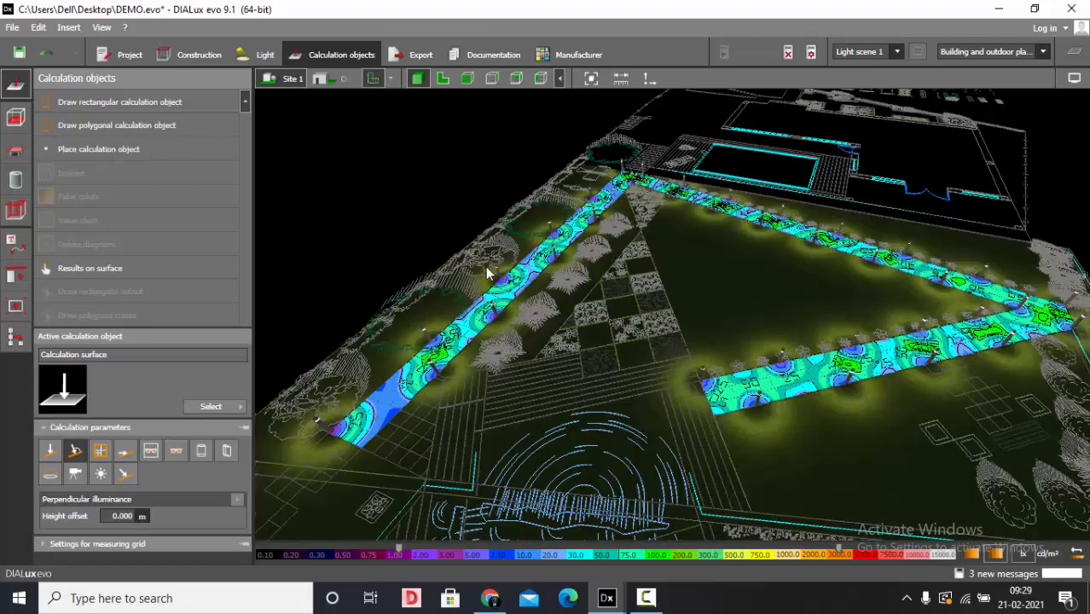
right_drag(485, 266, 486, 434)
scroll(467, 453, up, 4)
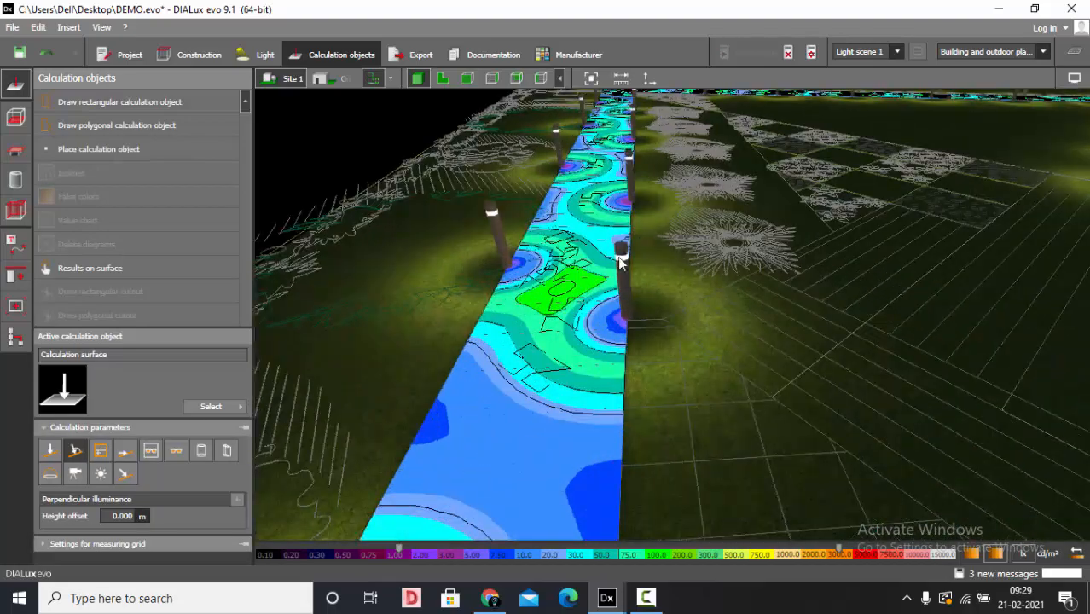
scroll(519, 281, up, 6)
scroll(544, 381, down, 7)
scroll(602, 153, up, 2)
scroll(604, 158, up, 1)
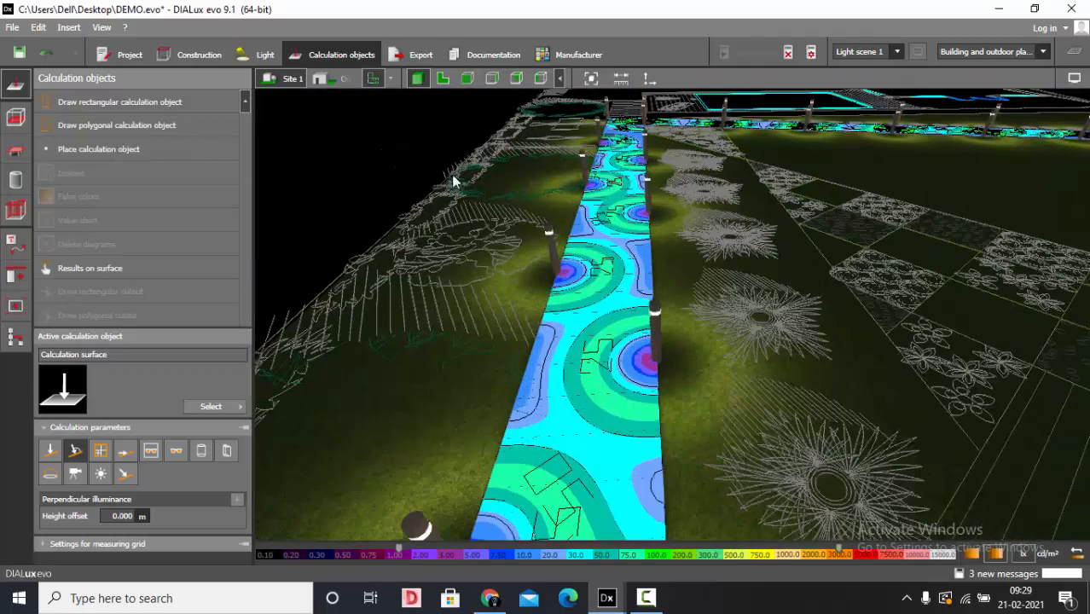
click(442, 79)
scroll(801, 273, up, 4)
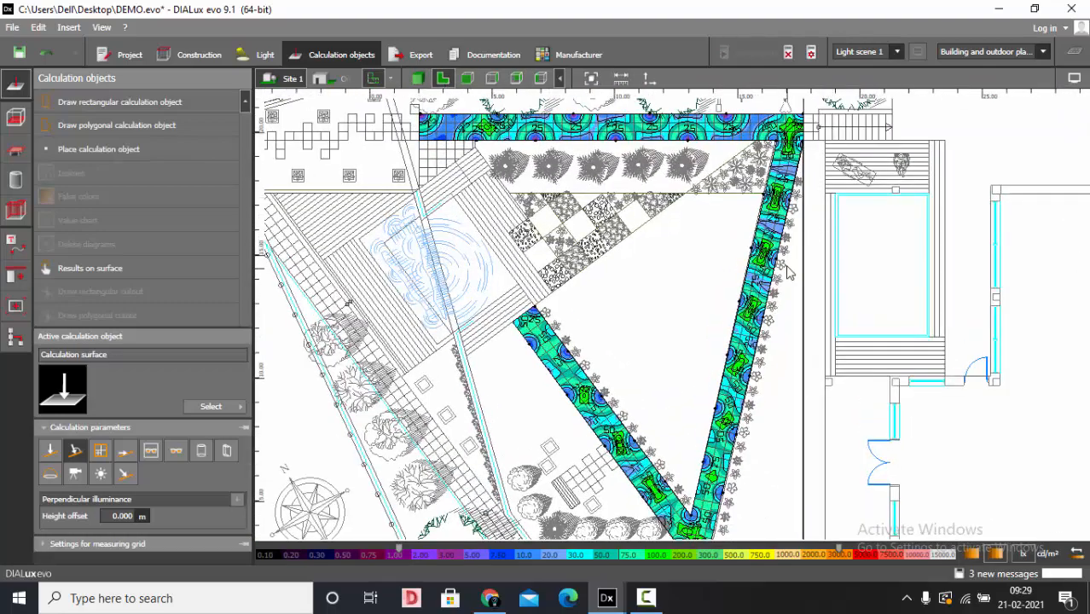
scroll(763, 226, down, 2)
scroll(546, 181, up, 6)
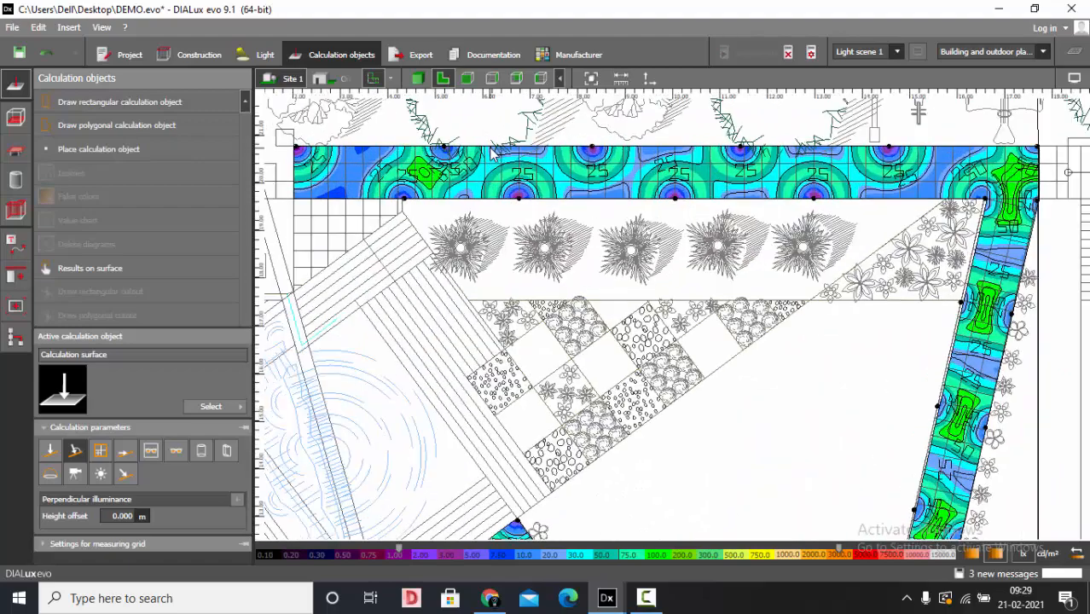
scroll(396, 182, up, 1)
scroll(396, 182, down, 5)
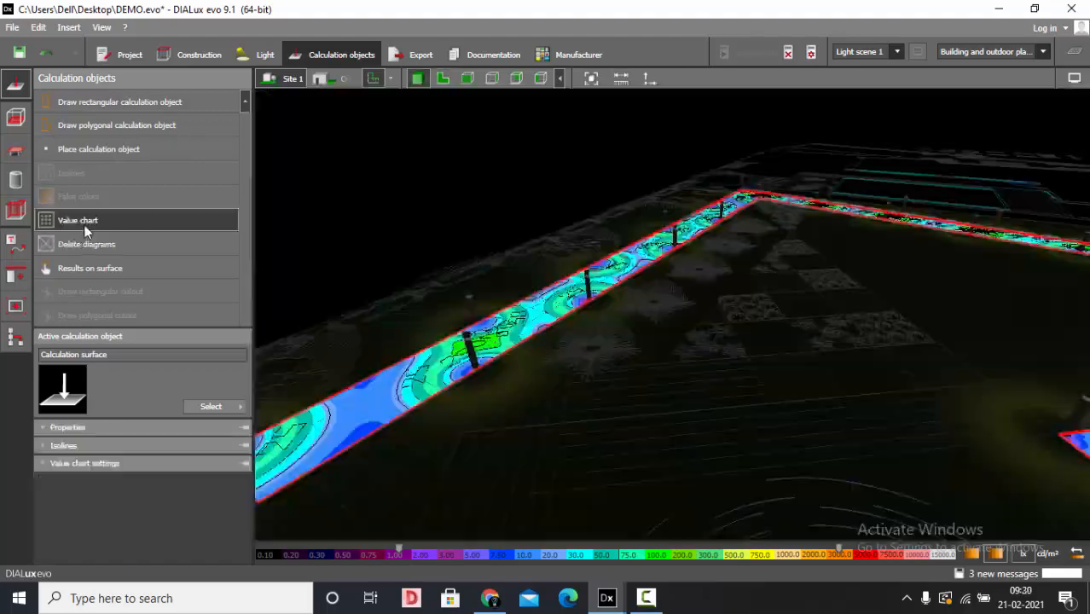
Turn on the value chart for the pathway's result surface and show it in the floor plan
click(85, 226)
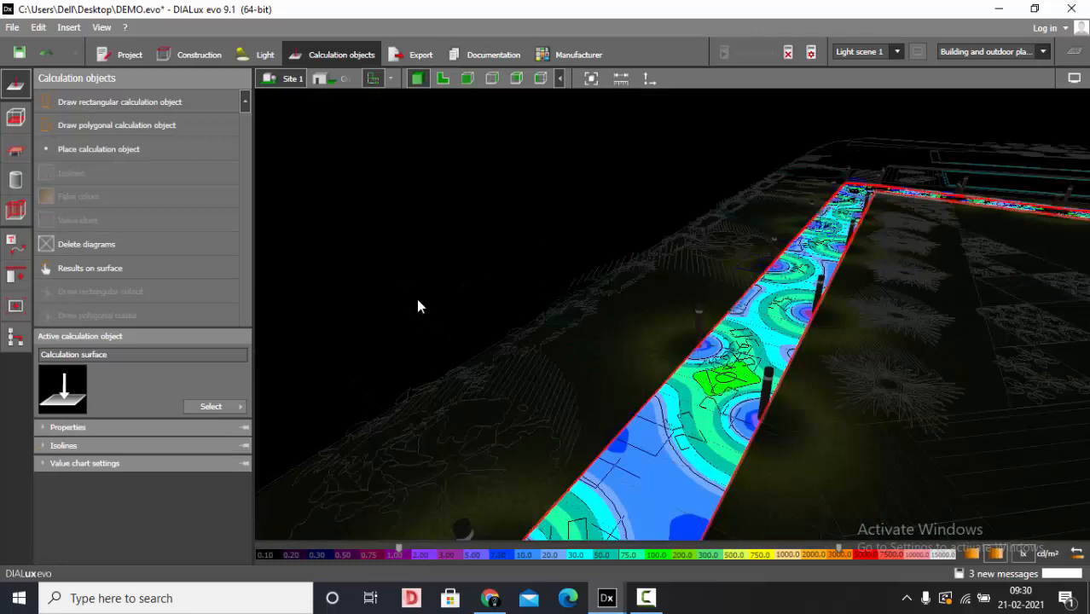
click(417, 300)
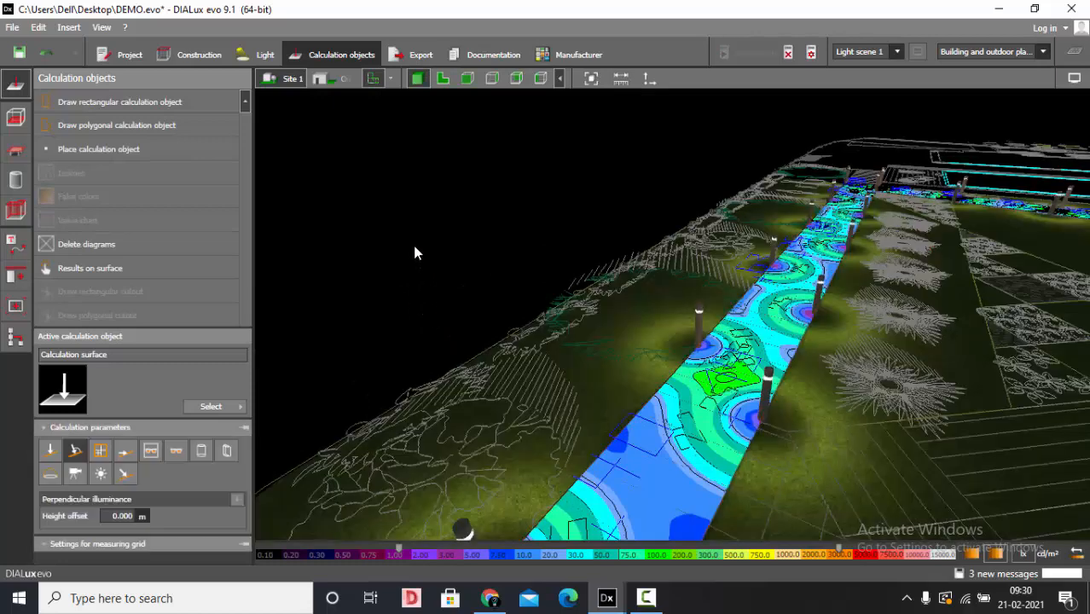
click(442, 84)
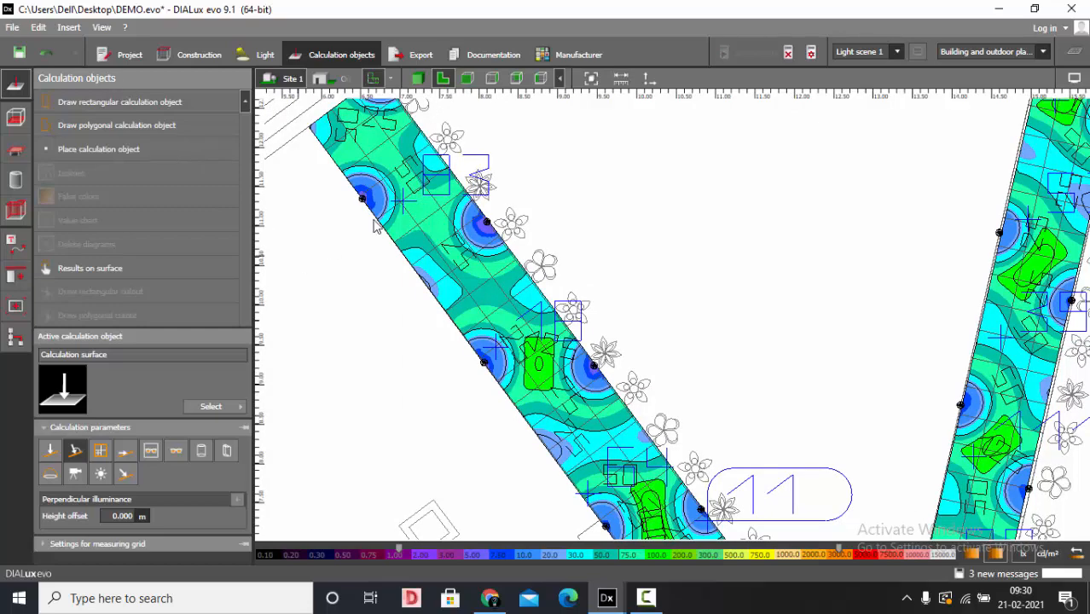
Examine the pathway's false-color illuminance in 3D and check its surface values in the results overview
click(416, 78)
middle_drag(436, 196, 863, 117)
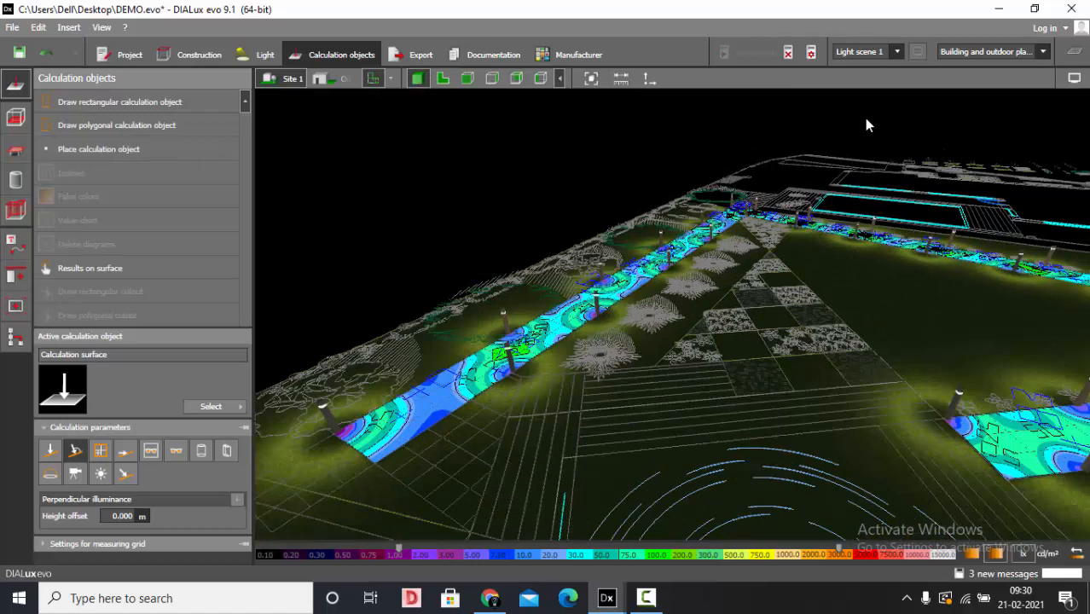
click(1076, 52)
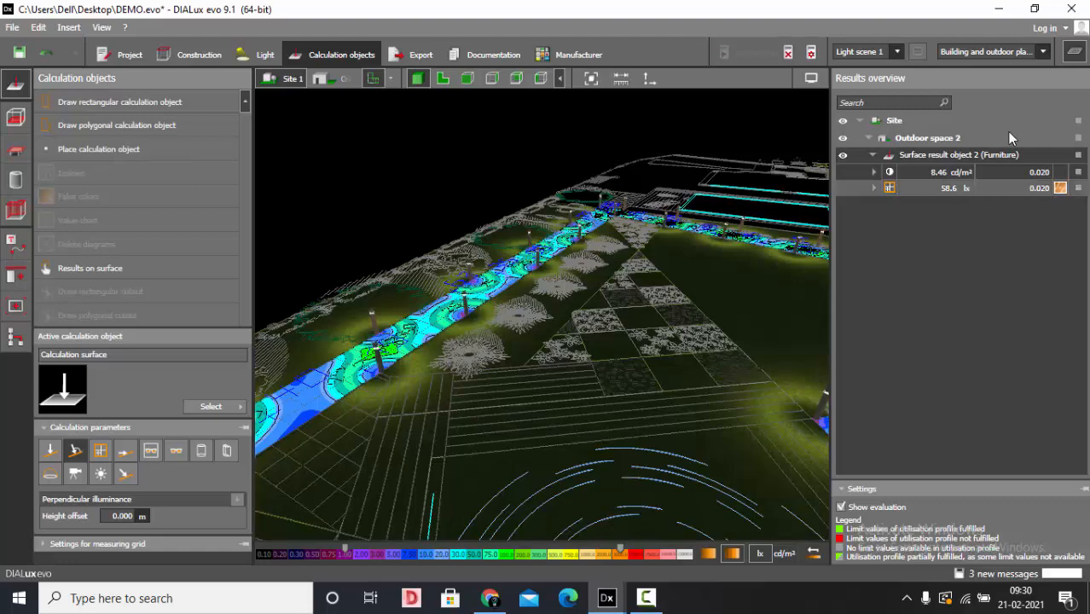
click(1073, 56)
scroll(462, 303, down, 2)
middle_drag(462, 304, 625, 315)
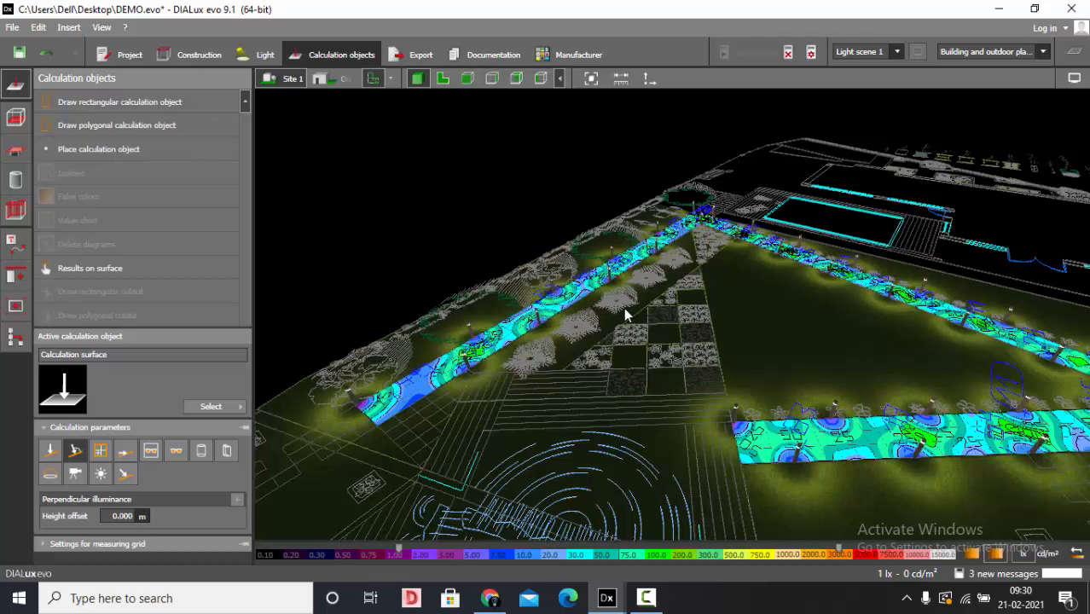
Open the documentation and limit its pages to Site 1's luminaire layout plan and calculation objects for Light scene 1
click(489, 56)
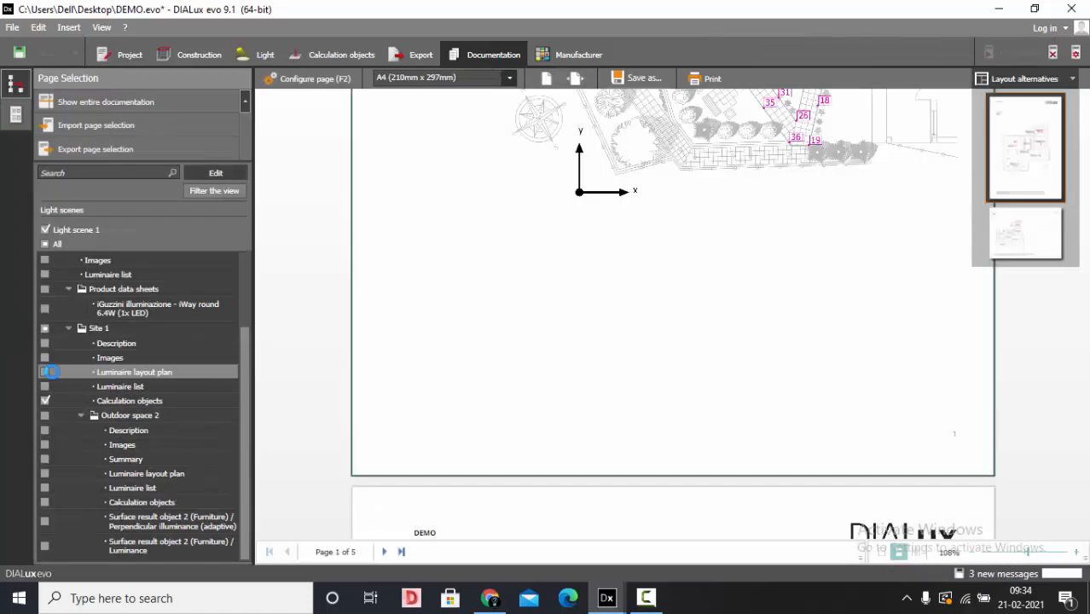
click(47, 372)
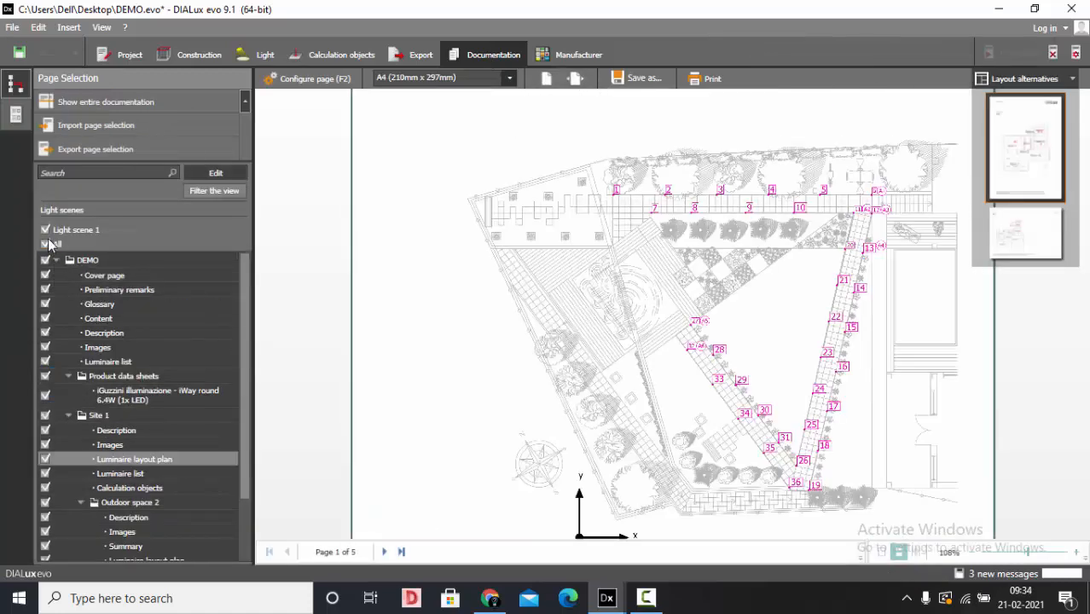
click(46, 231)
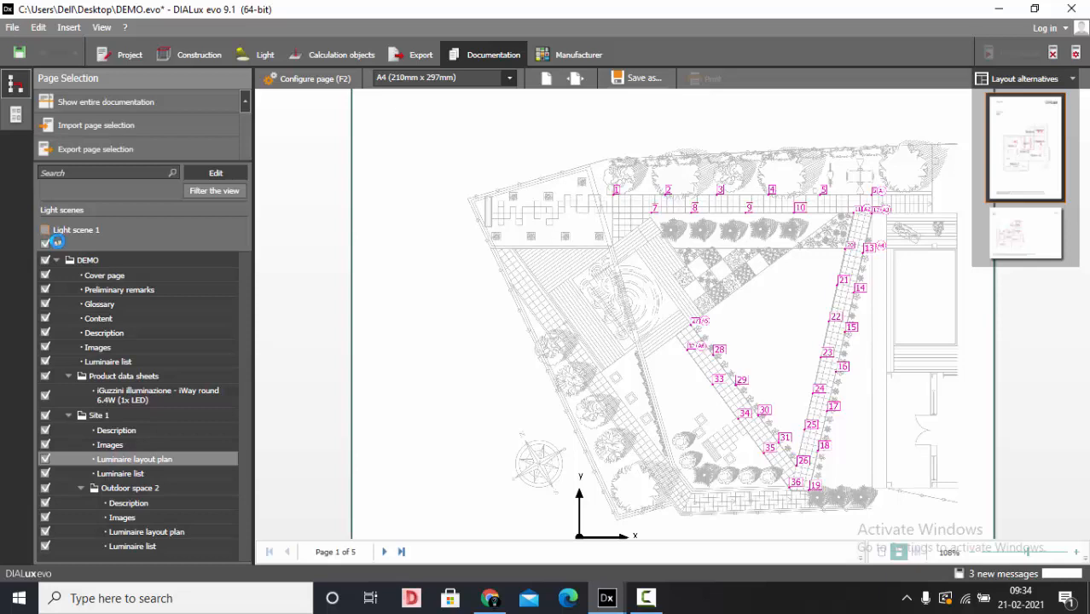
click(45, 232)
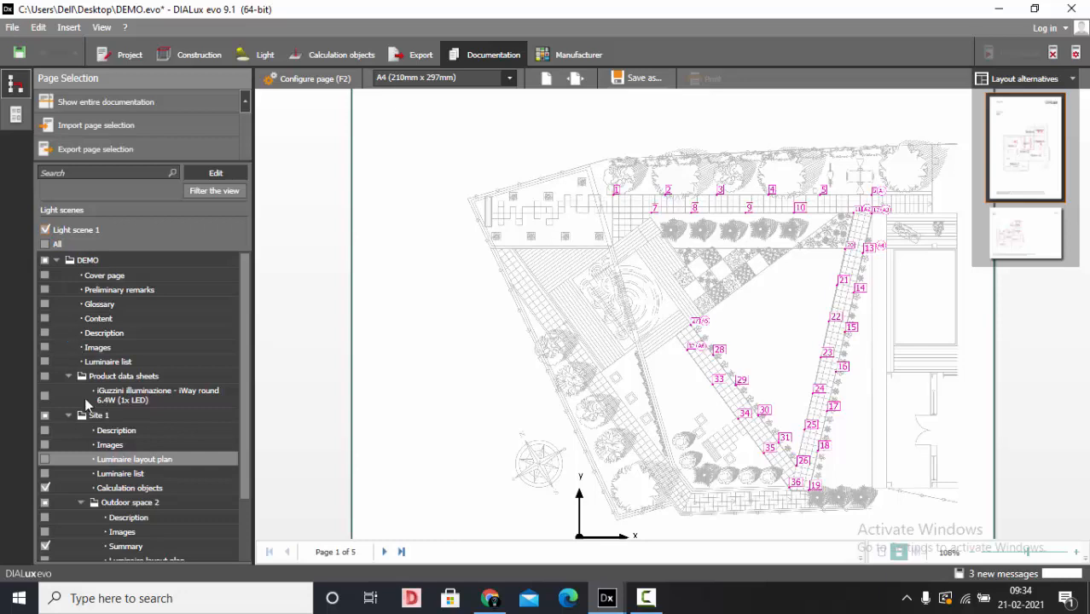
scroll(85, 417, down, 2)
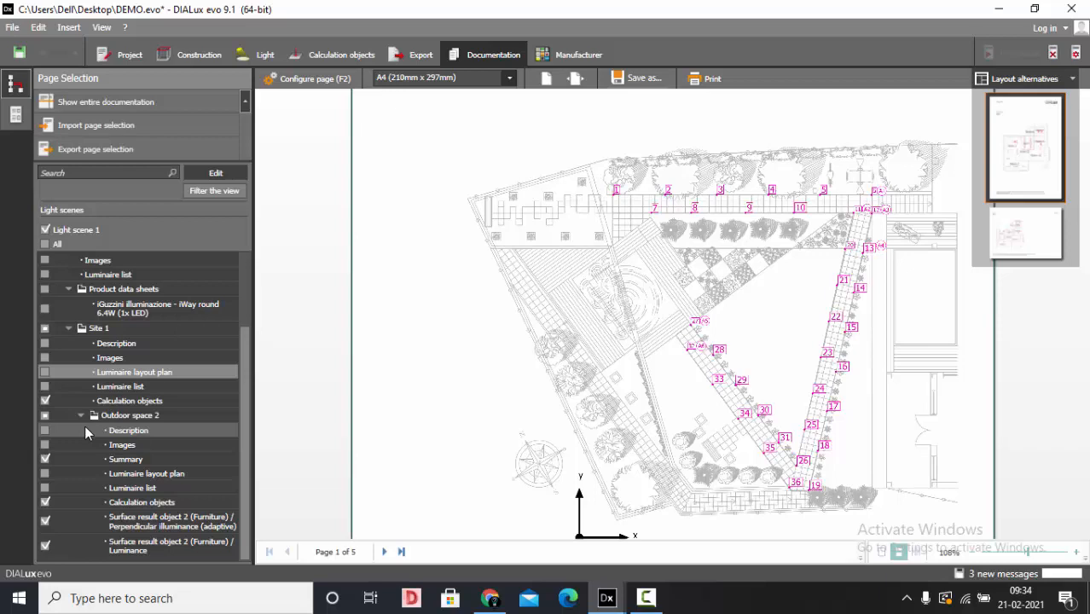
click(45, 460)
click(46, 502)
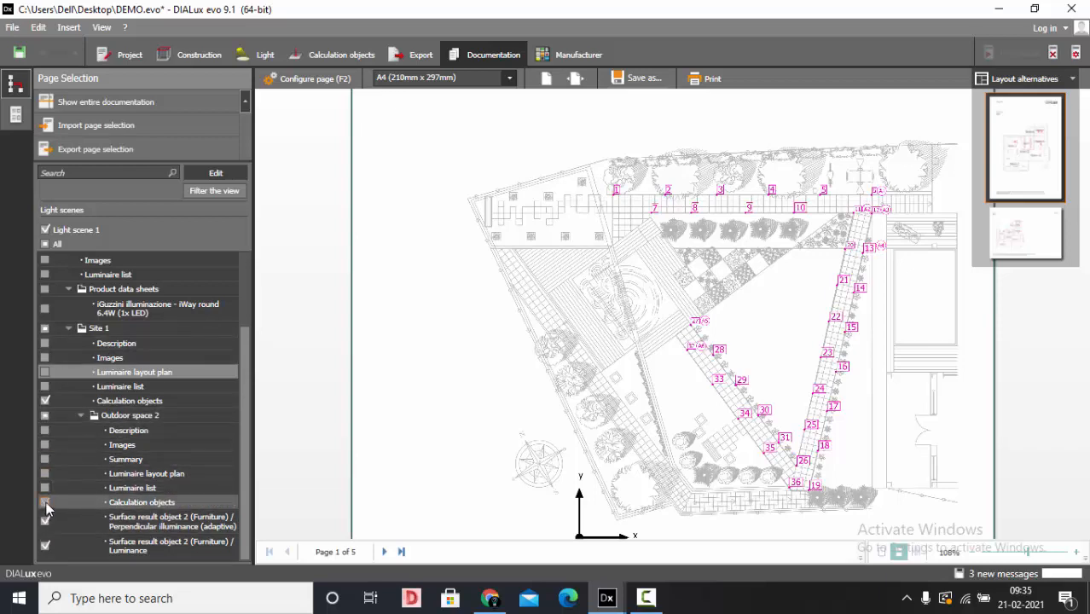
click(45, 545)
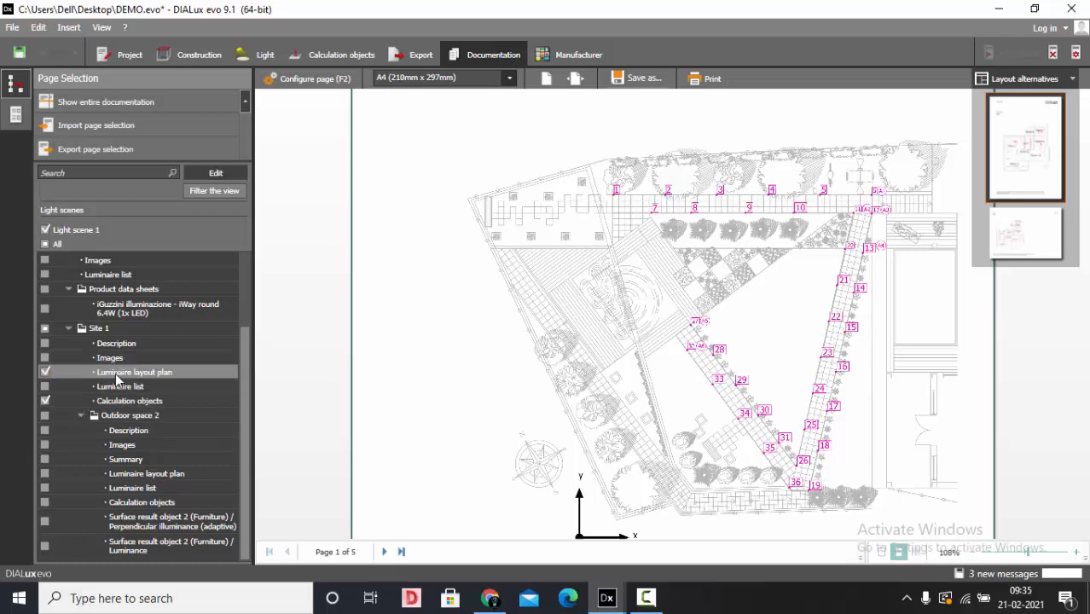
Review the pages of Site 1's luminaire layout plan and check its page configuration options
scroll(569, 245, down, 2)
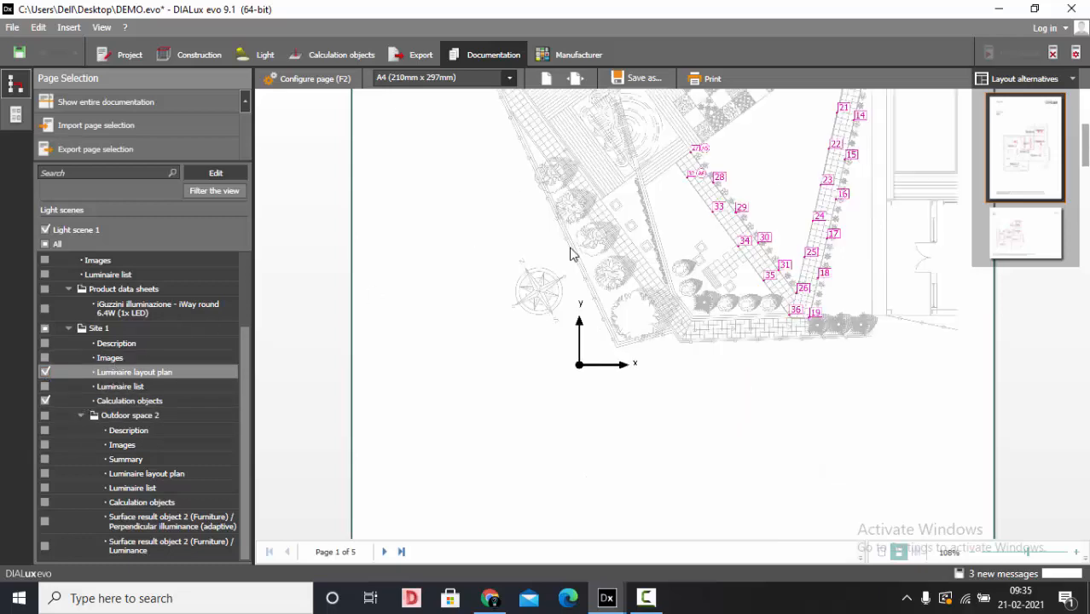
scroll(579, 401, down, 6)
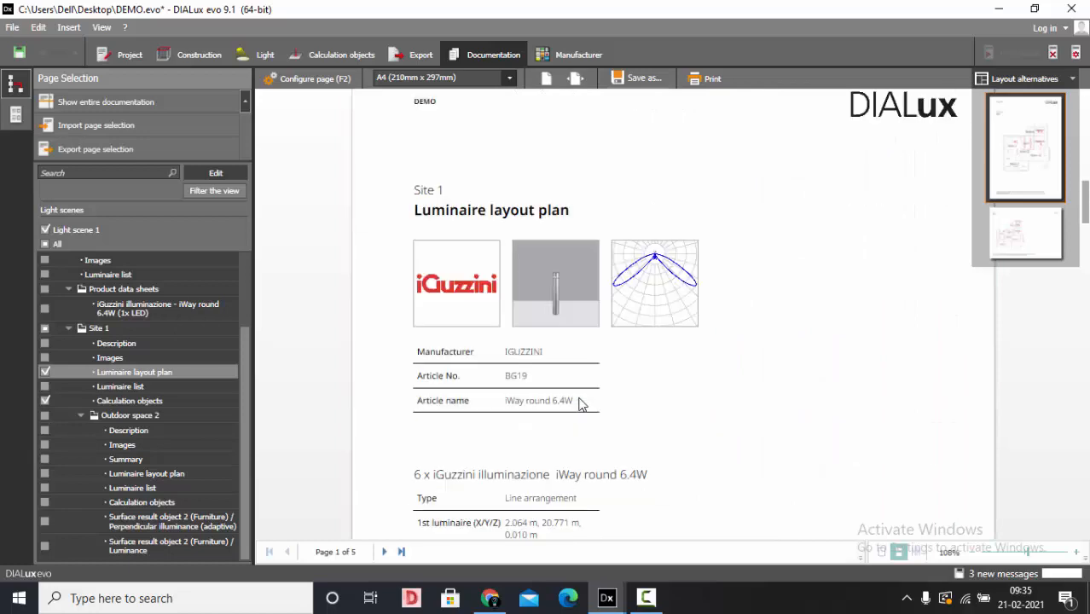
scroll(688, 393, down, 1)
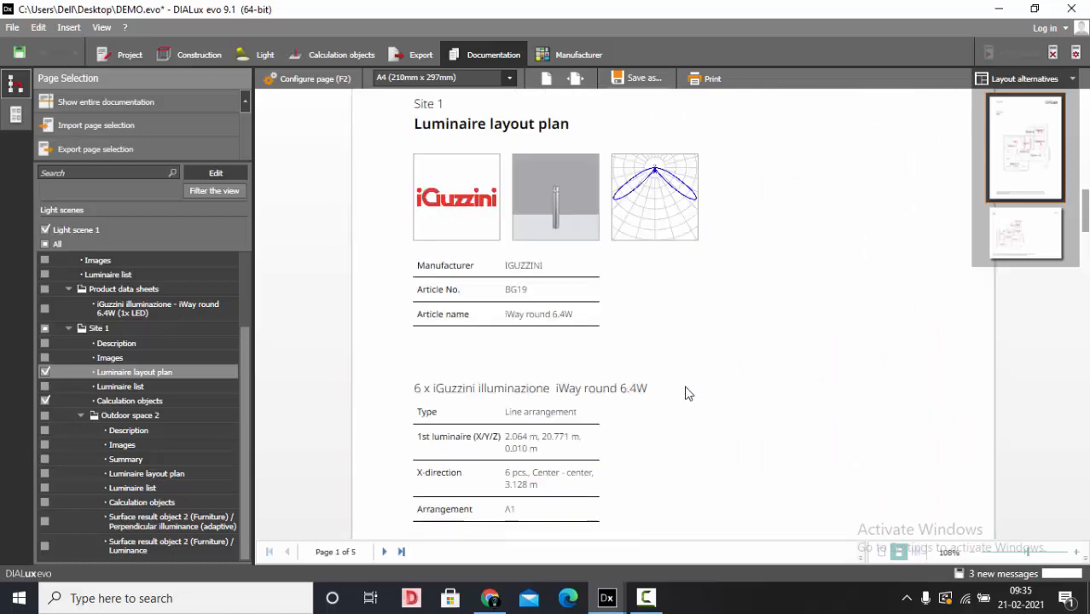
scroll(688, 393, down, 15)
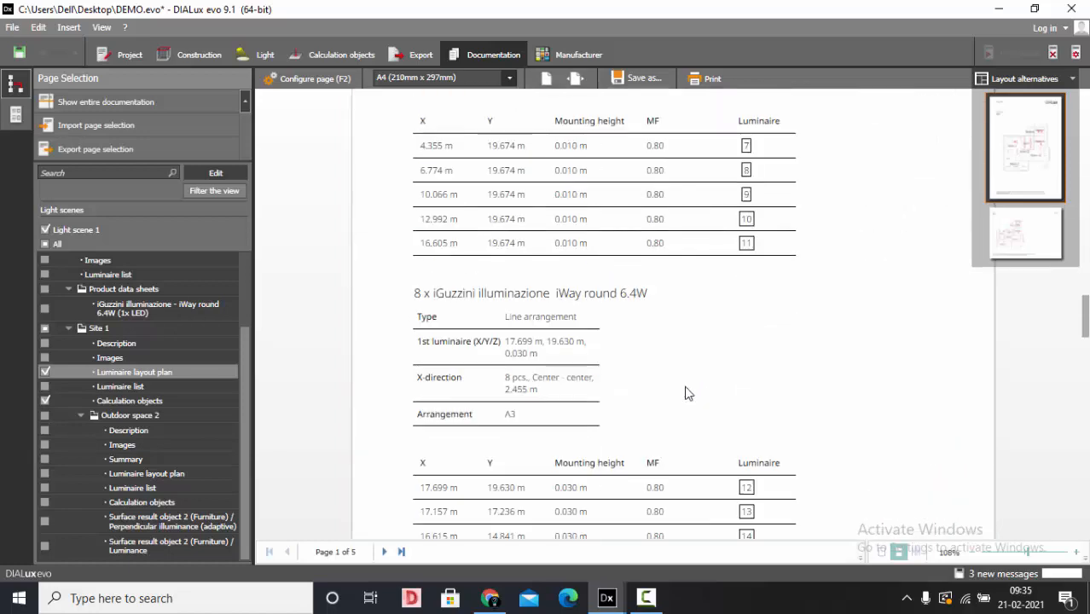
scroll(688, 393, up, 10)
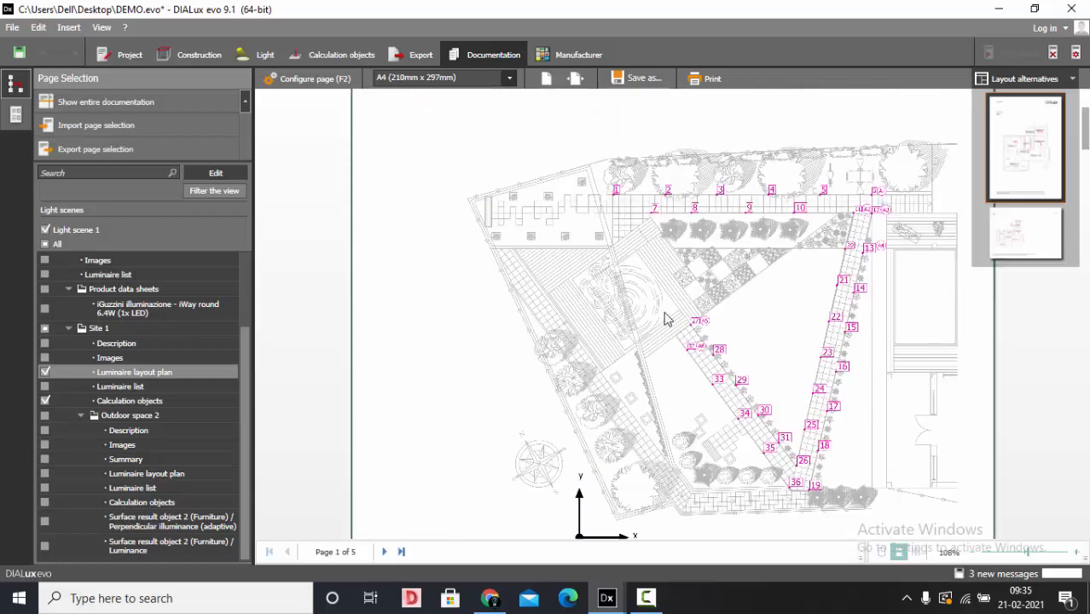
scroll(484, 264, up, 5)
scroll(484, 264, down, 20)
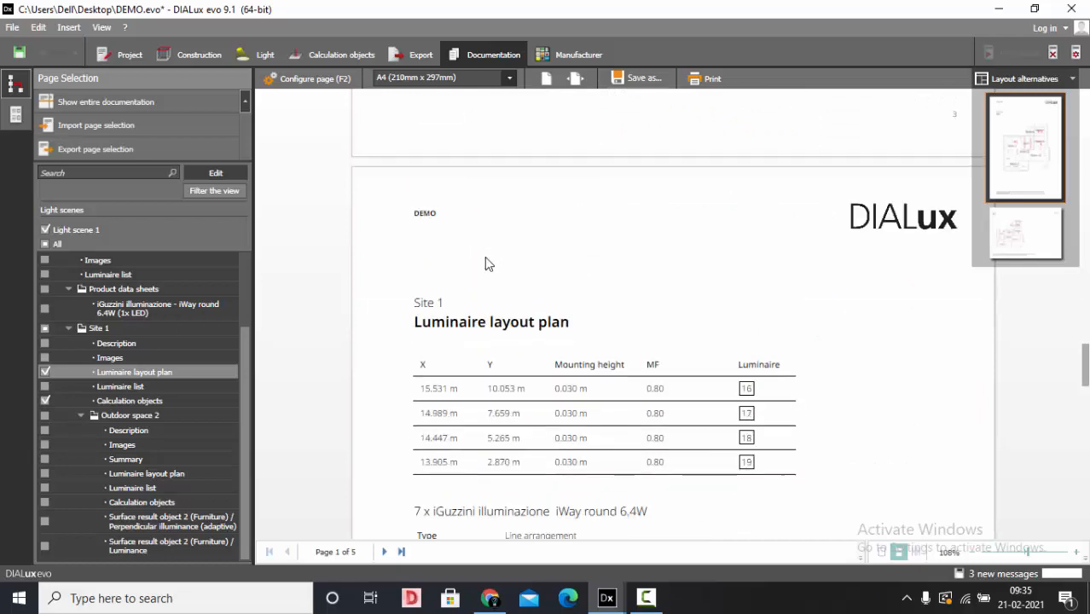
scroll(484, 265, down, 10)
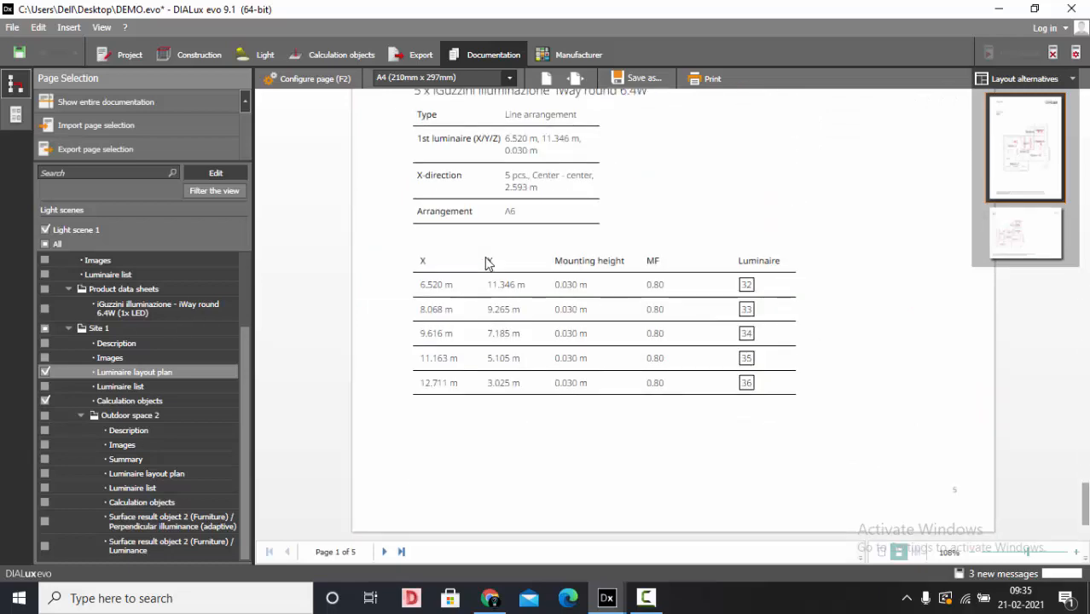
click(315, 83)
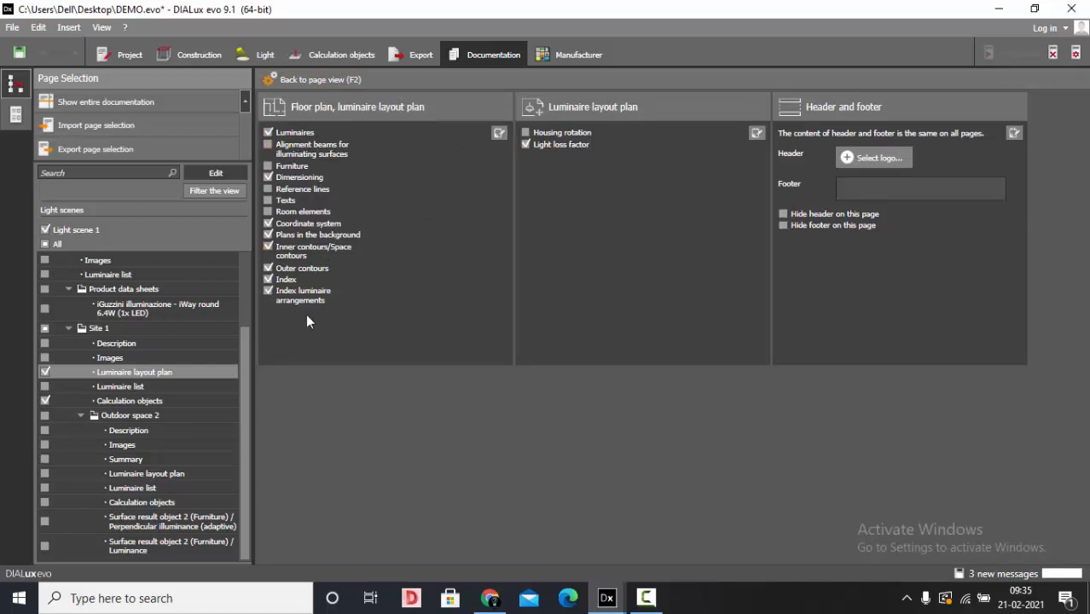
key(F2)
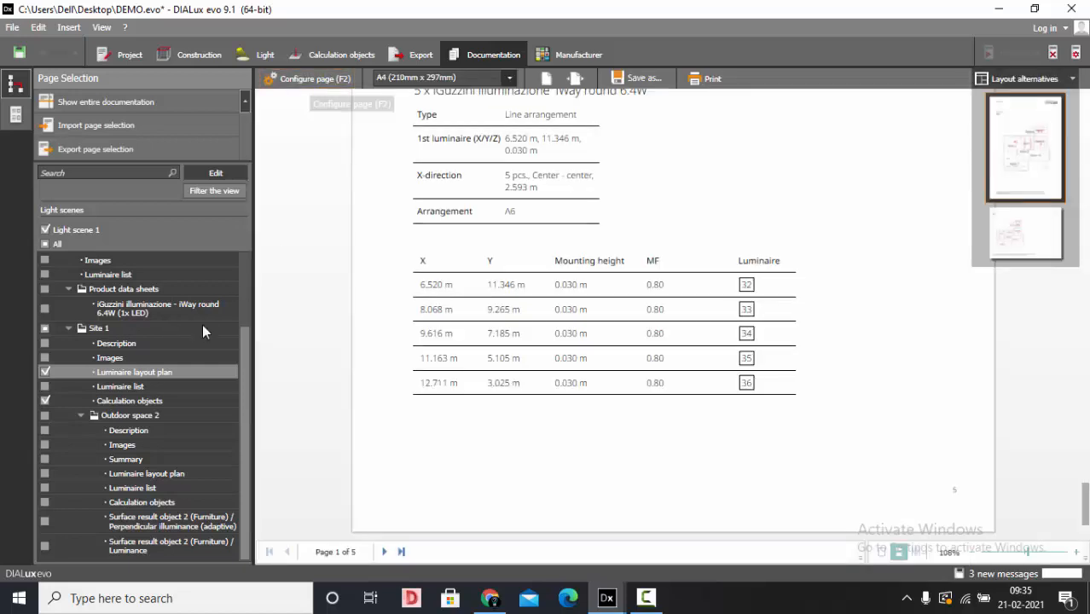
Configure Site 1's calculation objects page to hide the plans in the background and show the value chart
click(132, 402)
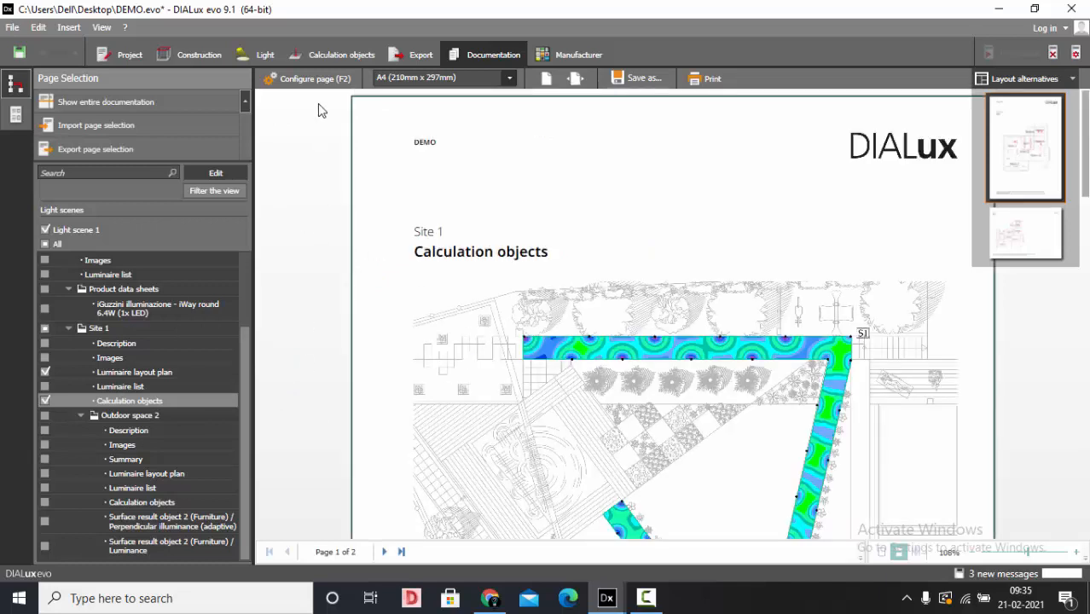
click(311, 80)
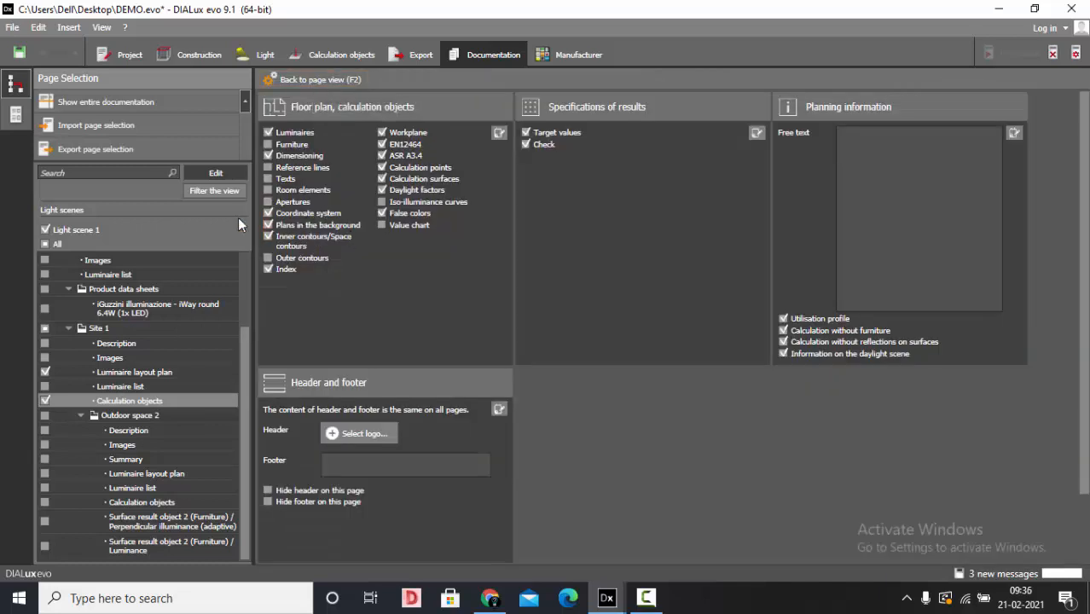
click(268, 226)
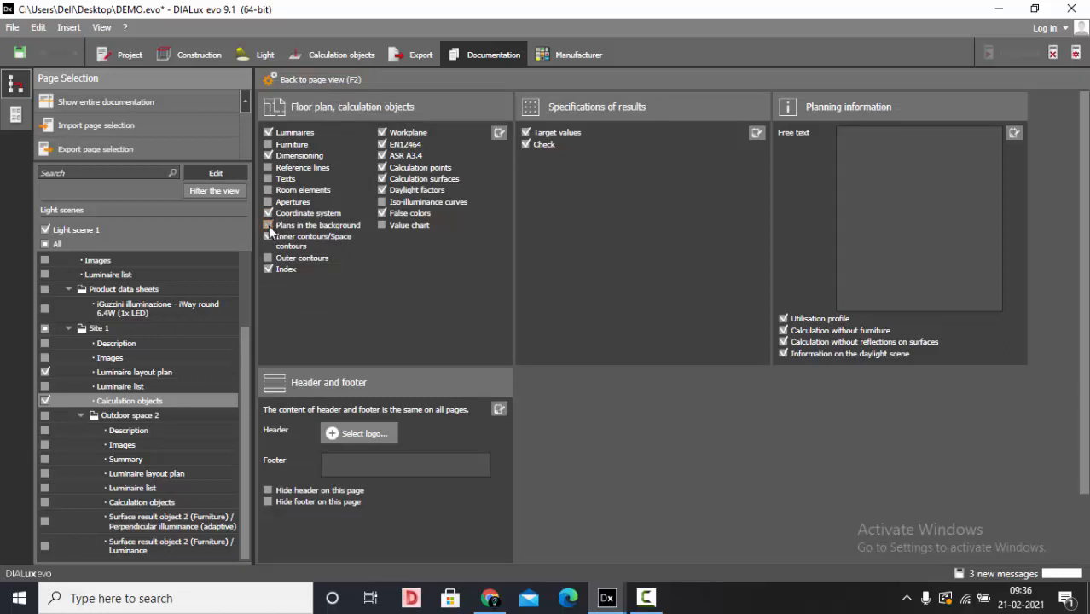
click(326, 237)
click(297, 78)
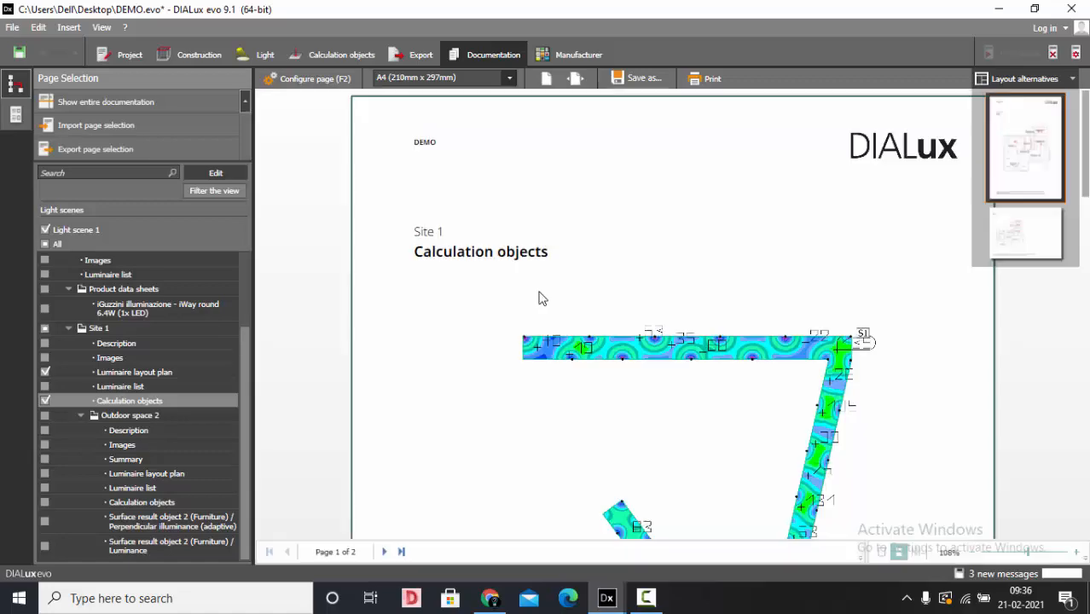
scroll(537, 315, down, 3)
scroll(537, 315, up, 2)
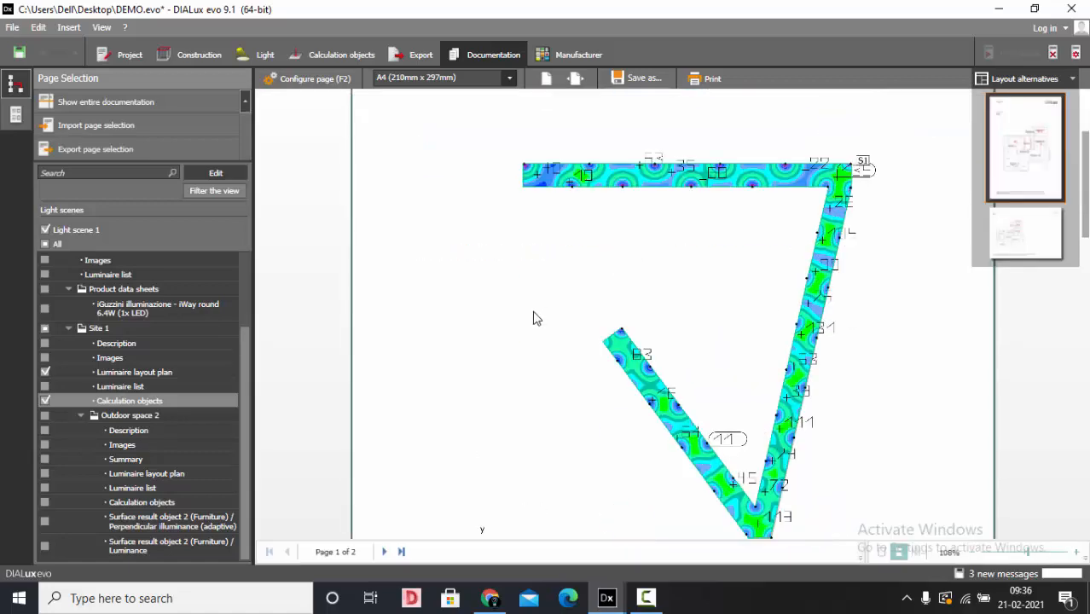
Show the plans in the background again on the calculation objects page and review its surface results table
click(310, 79)
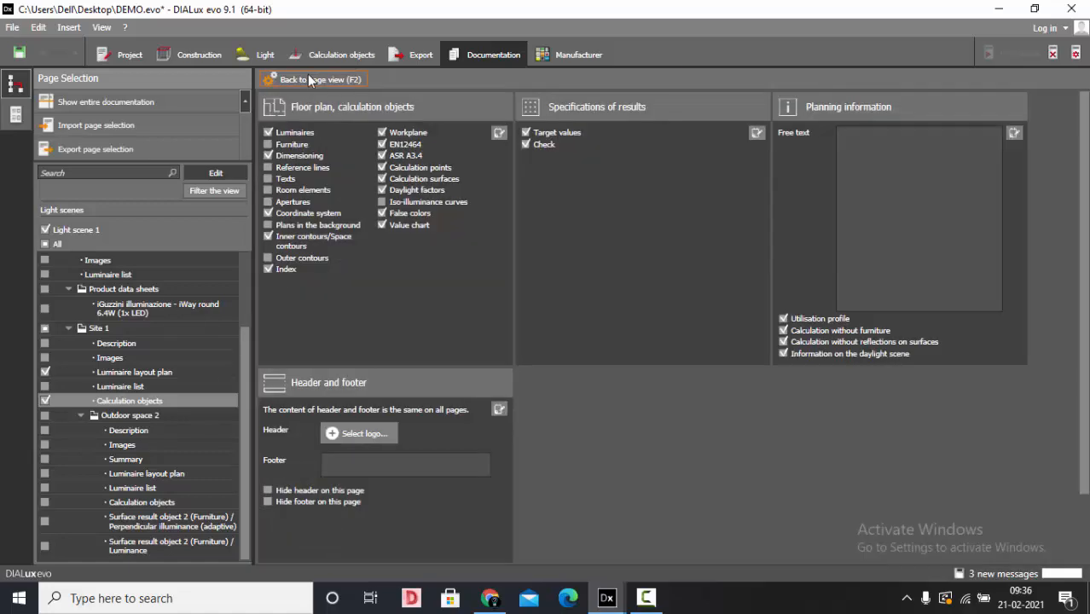
click(308, 79)
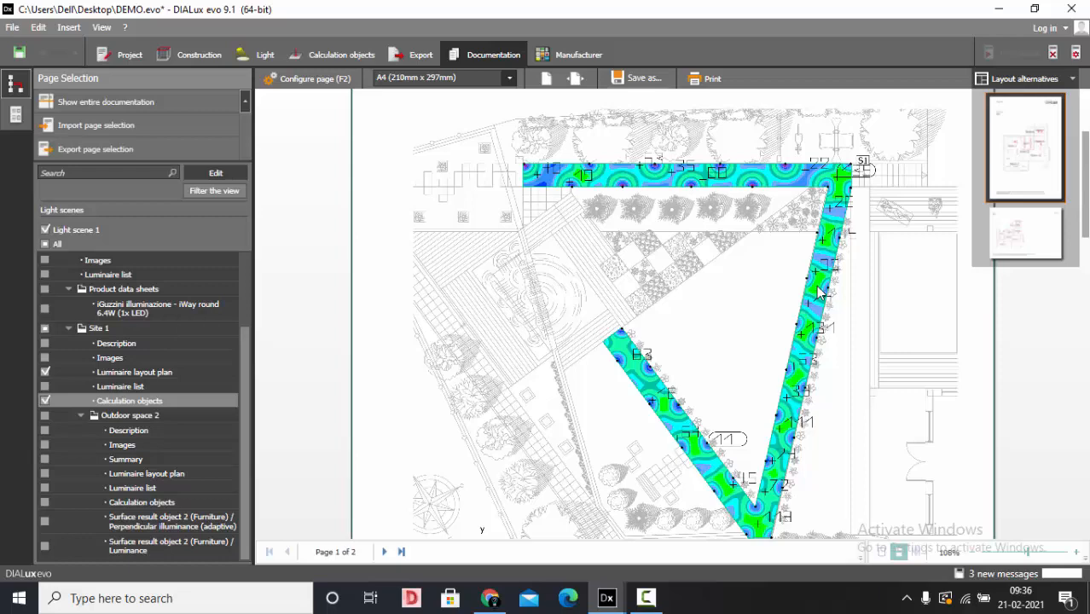
scroll(819, 293, down, 10)
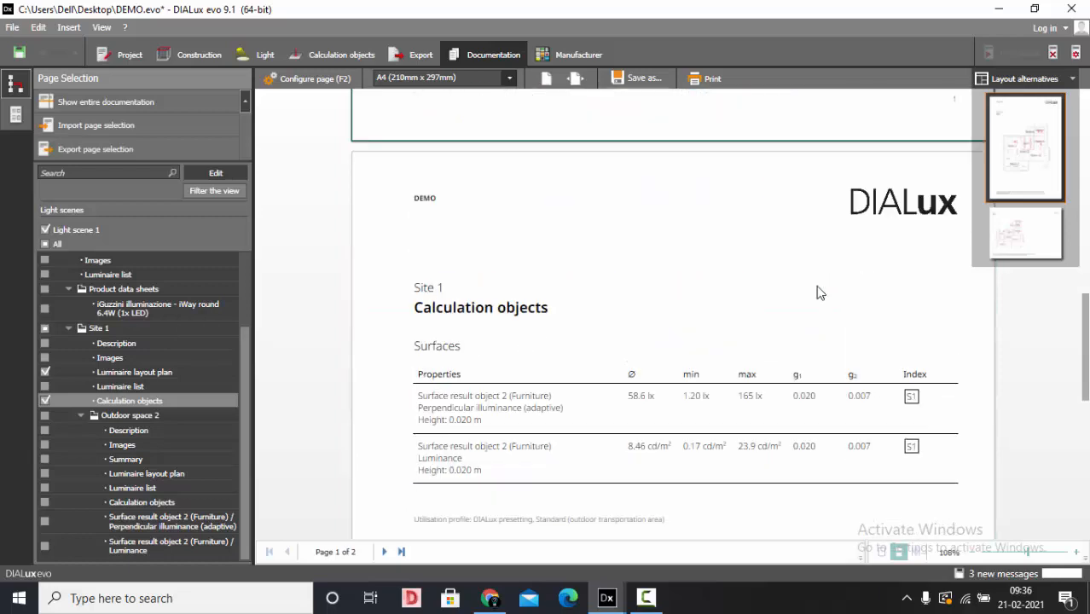
scroll(819, 293, down, 1)
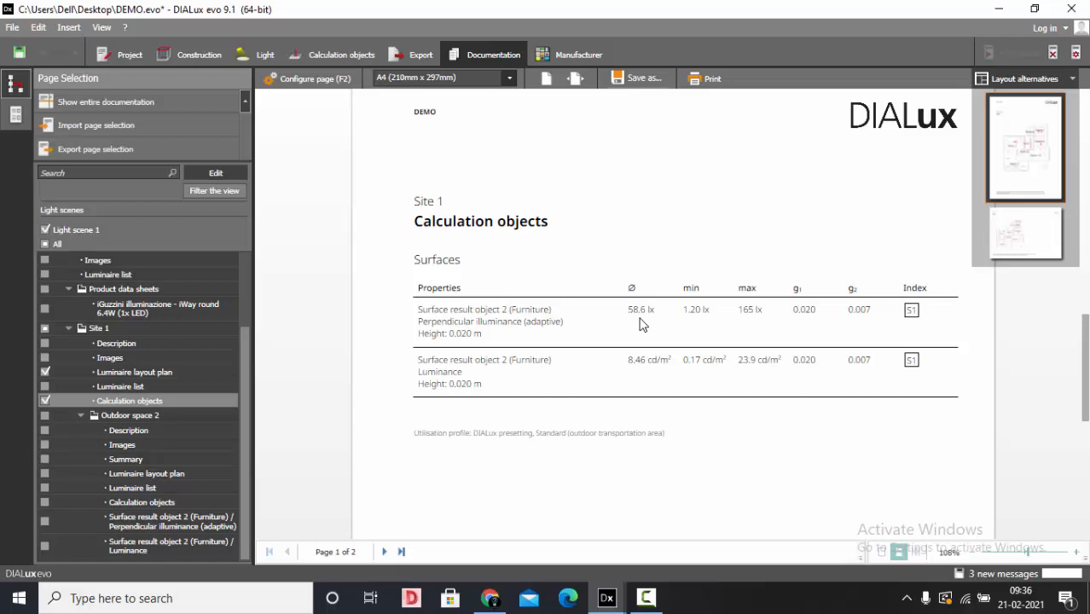
click(599, 314)
scroll(599, 300, down, 5)
scroll(599, 318, up, 10)
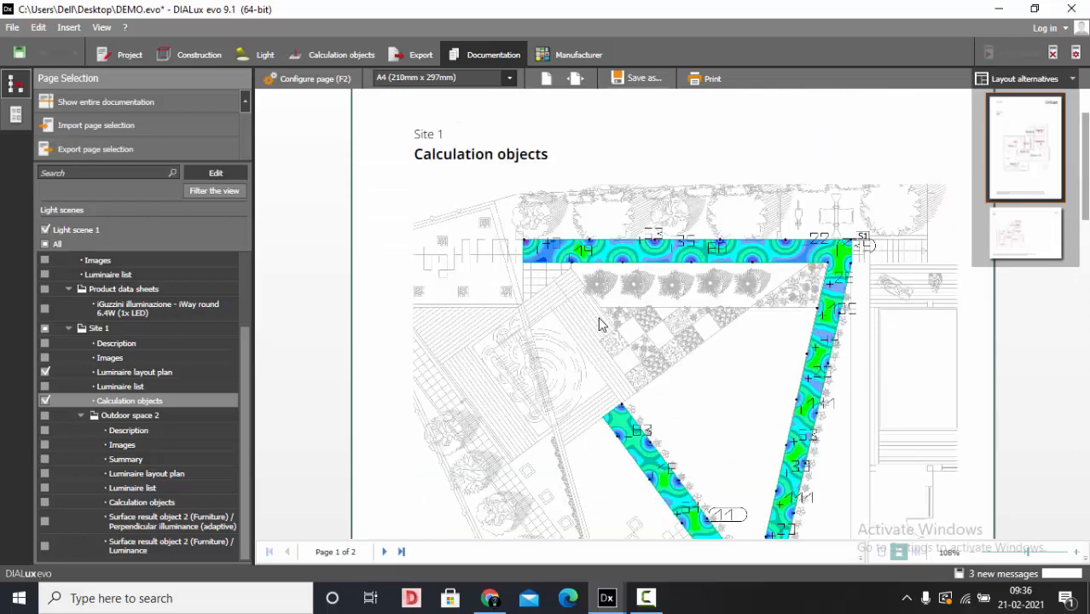
Show the entire documentation and review the luminaire layout plan and calculation objects pages
click(101, 103)
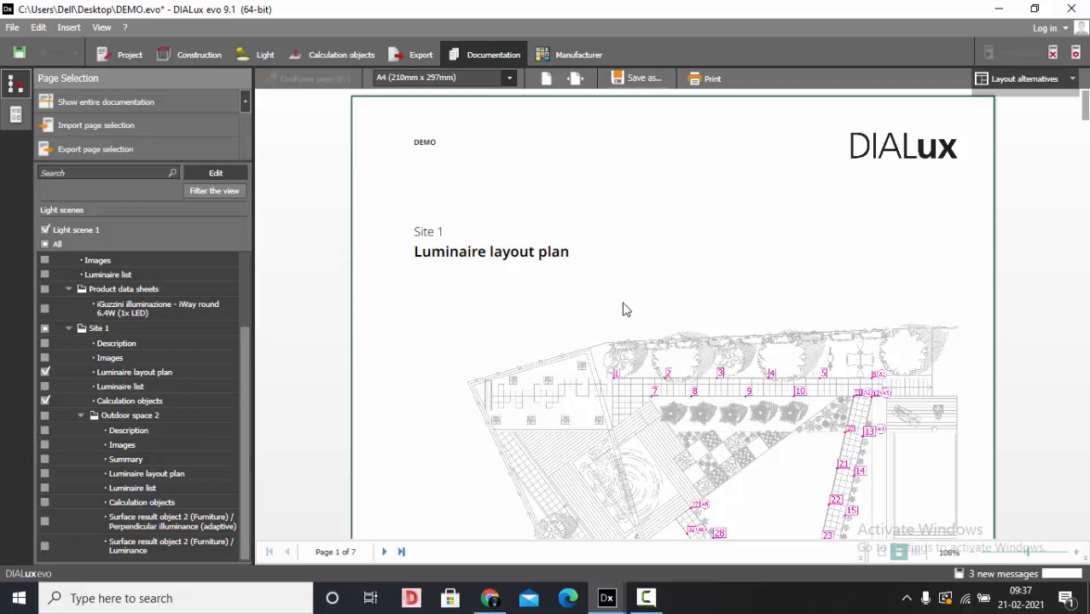
scroll(623, 309, down, 3)
scroll(622, 308, down, 10)
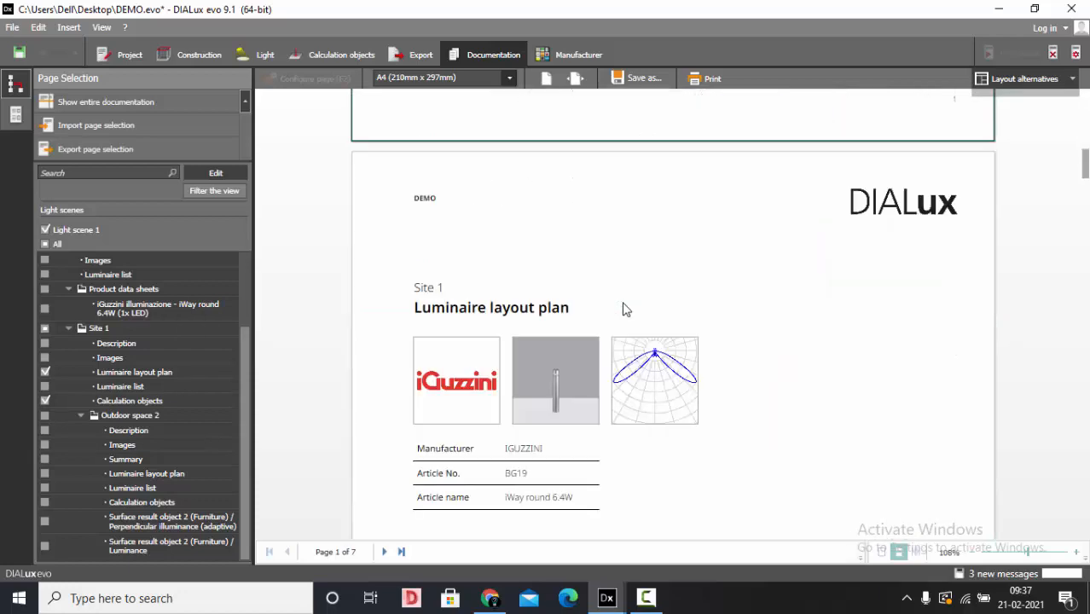
scroll(621, 316, down, 10)
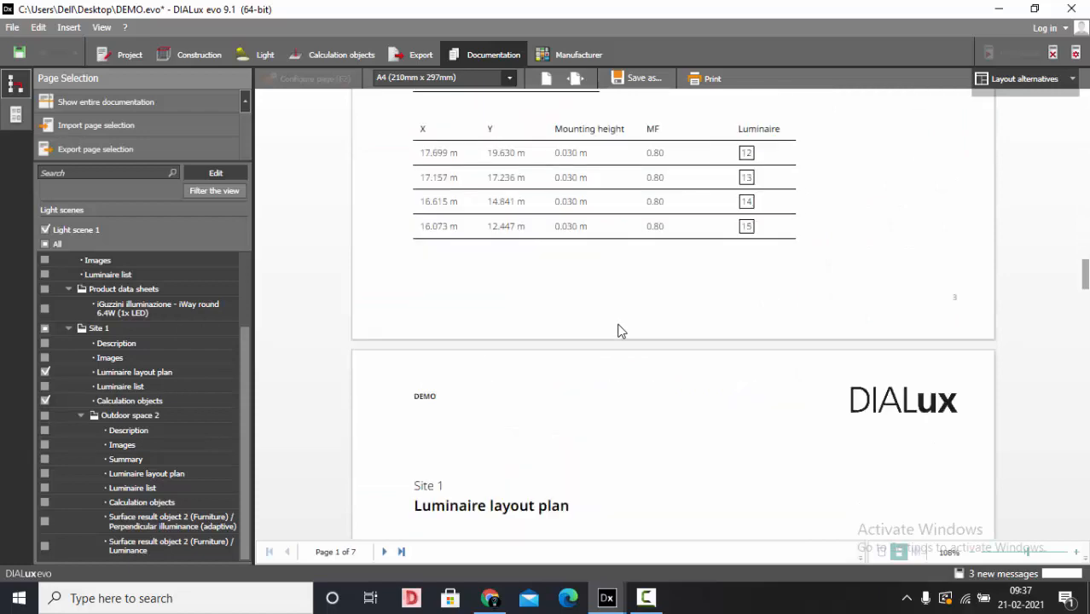
scroll(620, 331, down, 10)
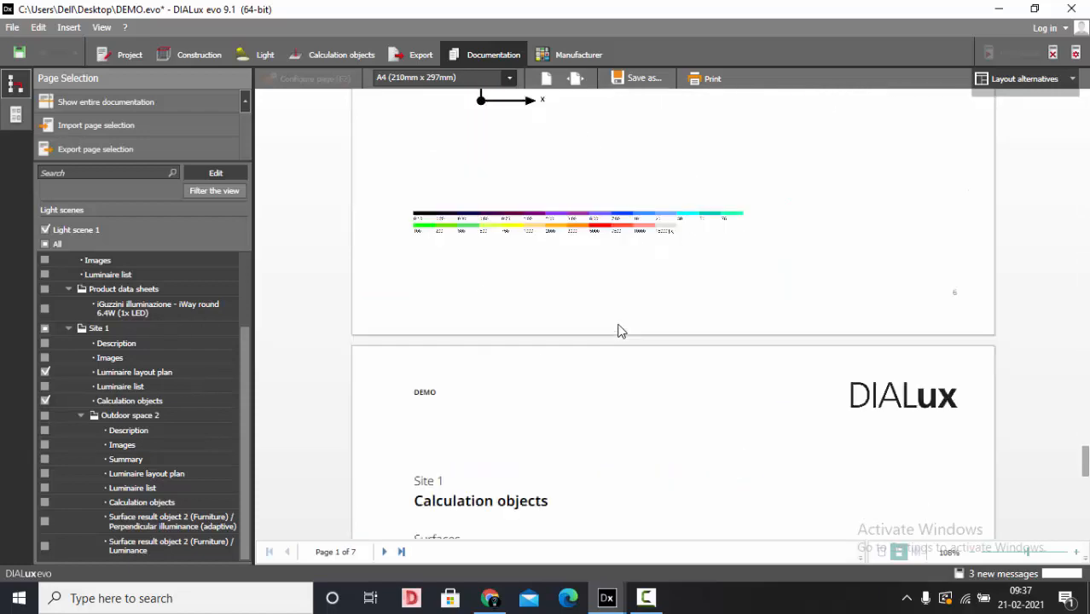
scroll(620, 331, up, 5)
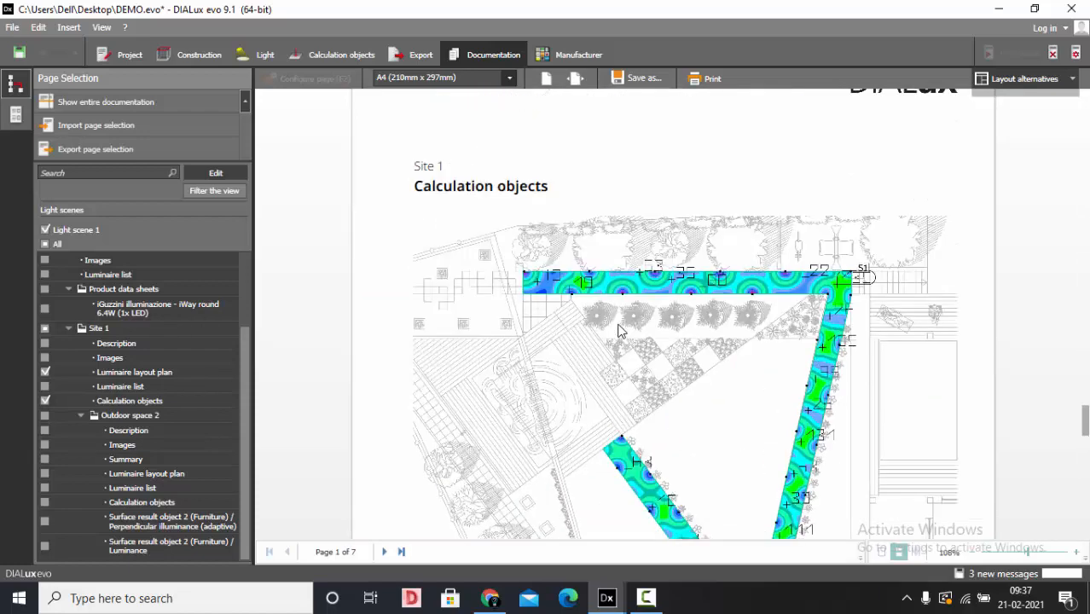
scroll(620, 331, down, 1)
scroll(620, 330, down, 1)
scroll(620, 331, up, 1)
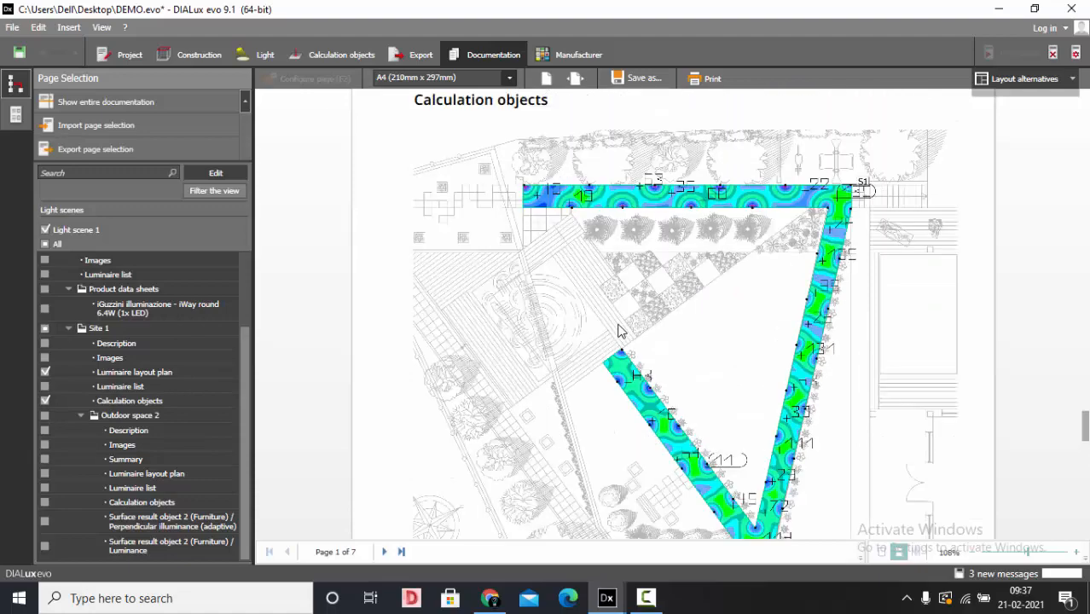
scroll(620, 331, down, 10)
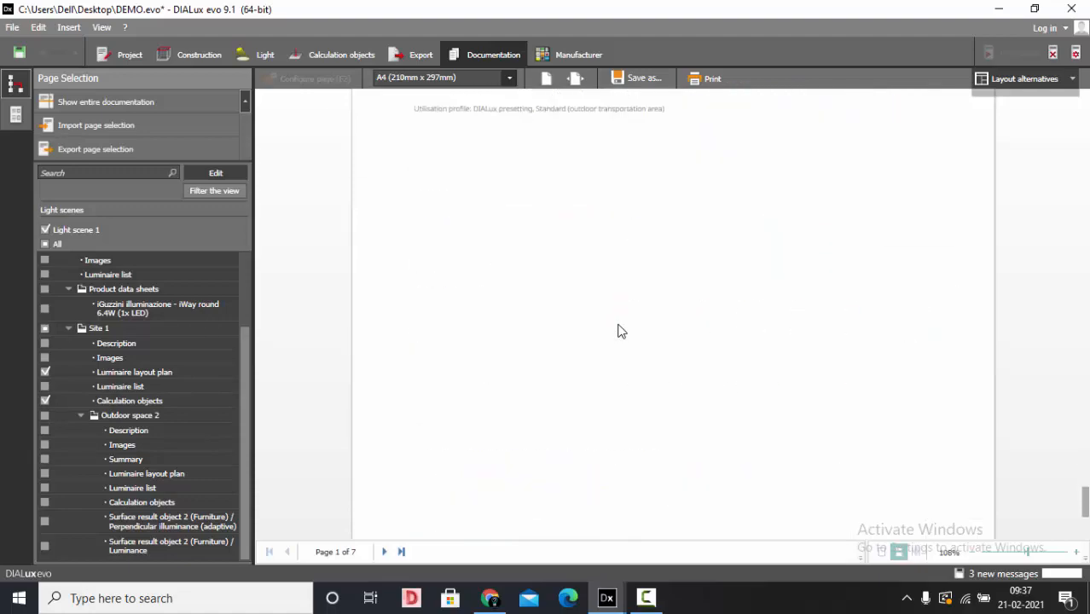
scroll(619, 330, up, 10)
scroll(619, 341, down, 2)
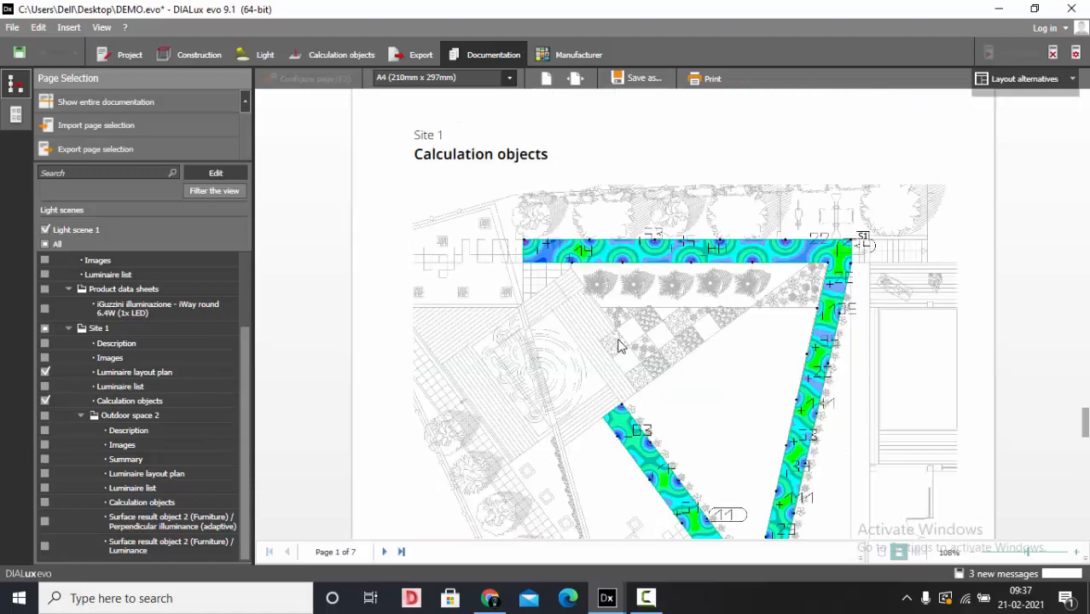